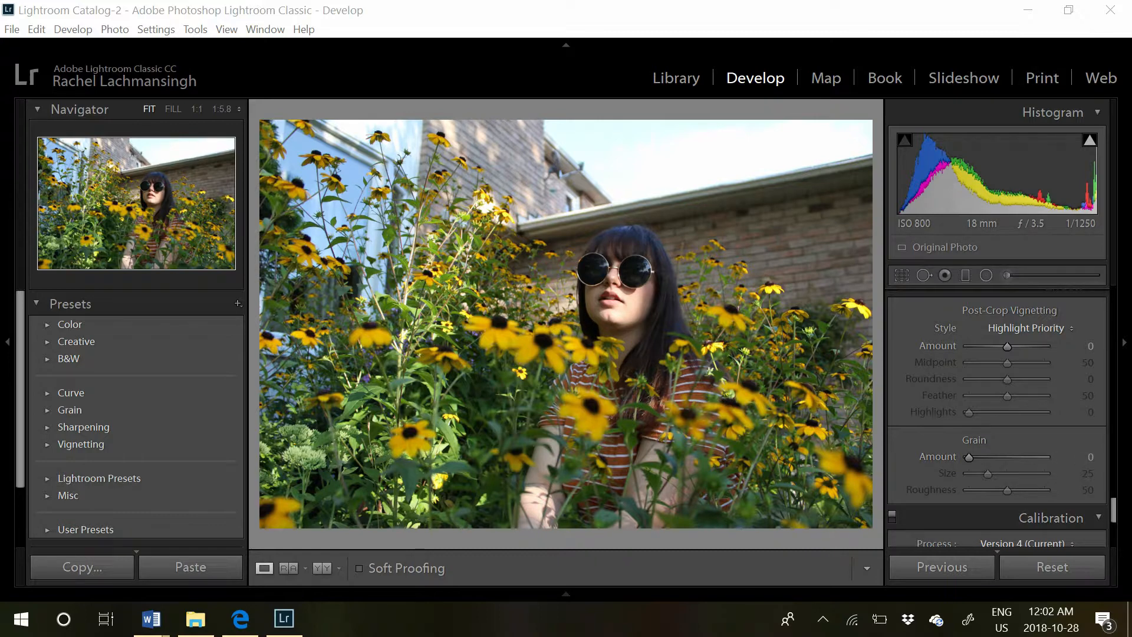
# Enable lens profile corrections for the garden portrait
pyautogui.scroll(-5, 1089, 534)
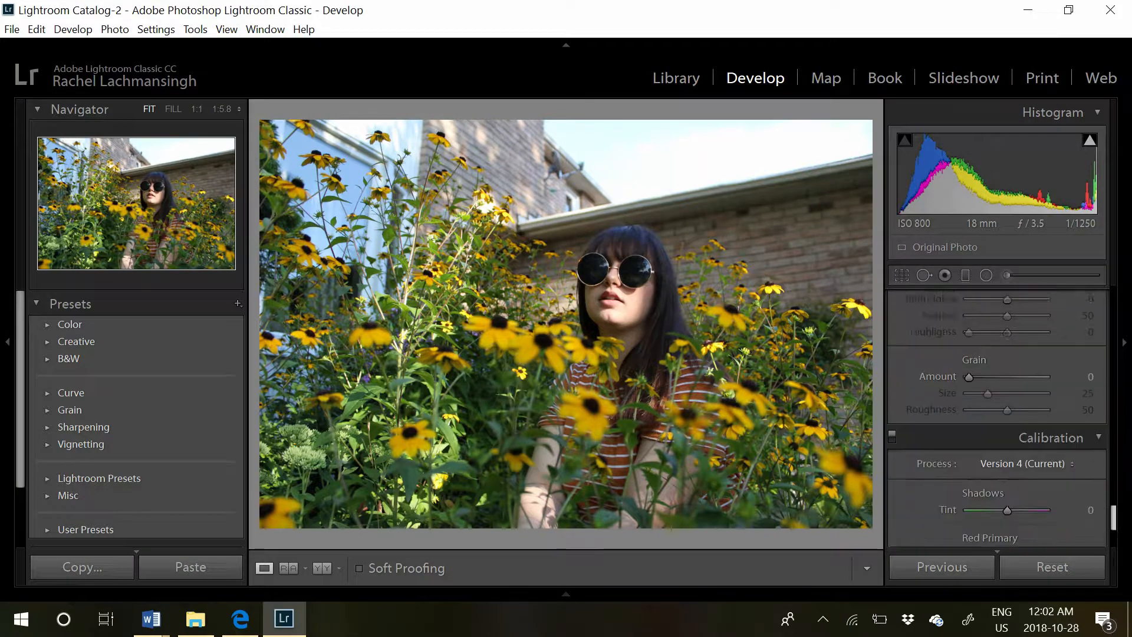
pyautogui.scroll(10, 1090, 534)
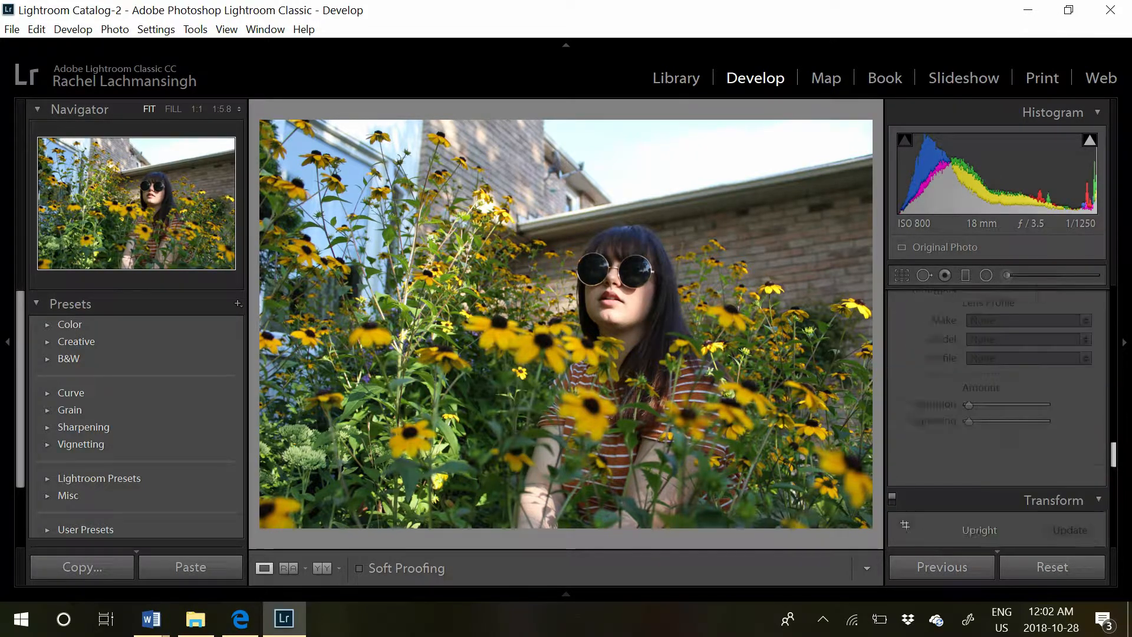
pyautogui.scroll(-2, 970, 354)
pyautogui.click(967, 346)
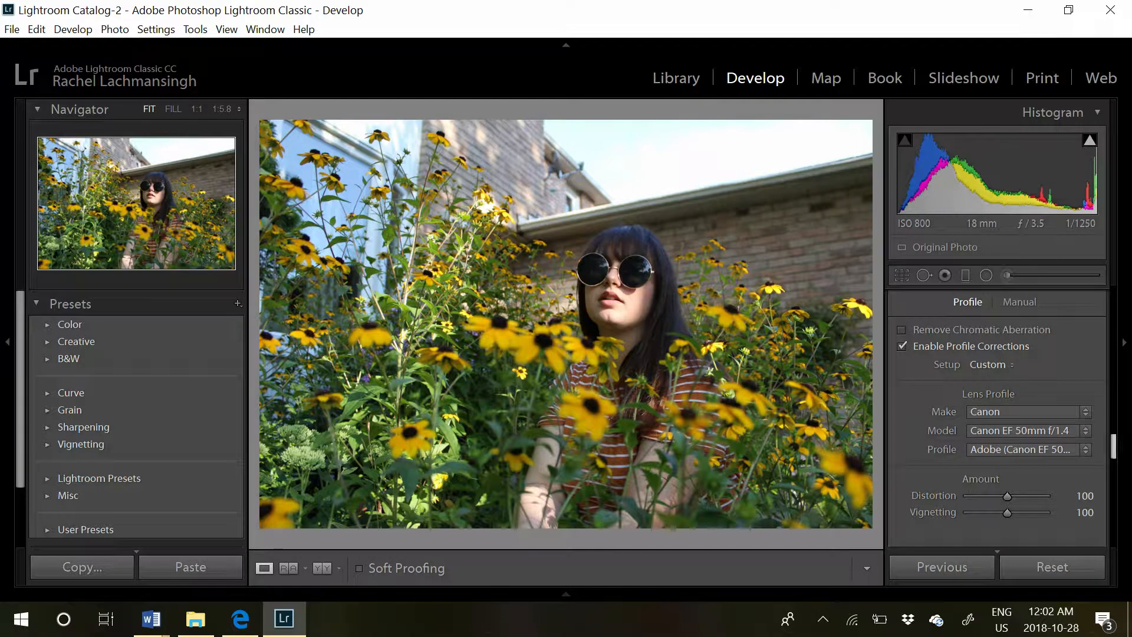
# Set the photo's basic tone exposure to -0.30
pyautogui.scroll(15, 996, 425)
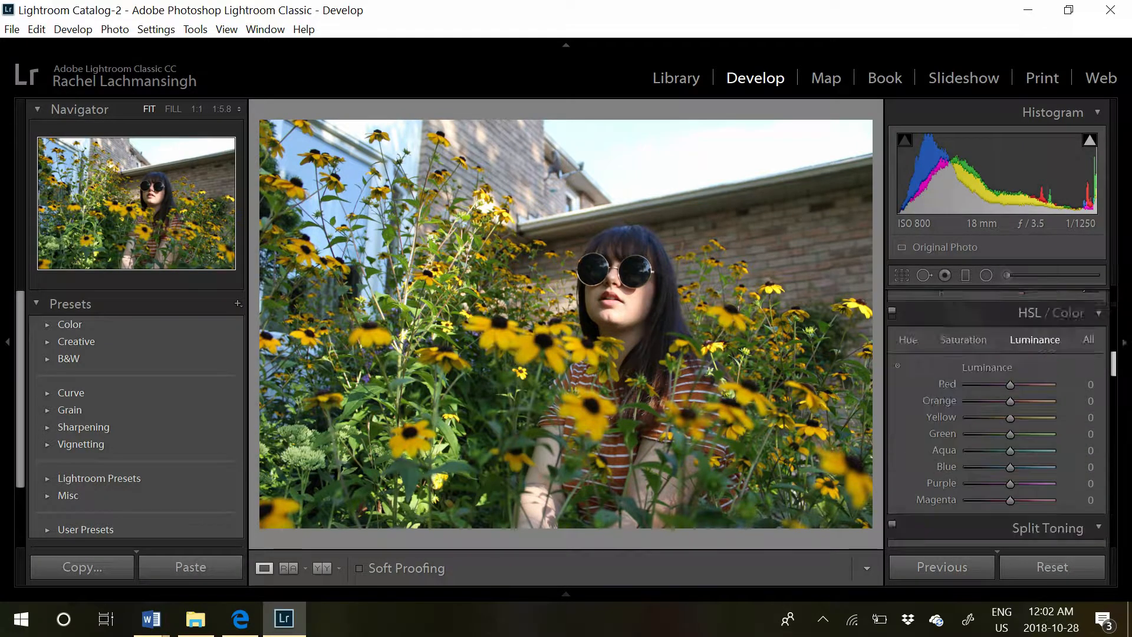
pyautogui.scroll(2, 996, 424)
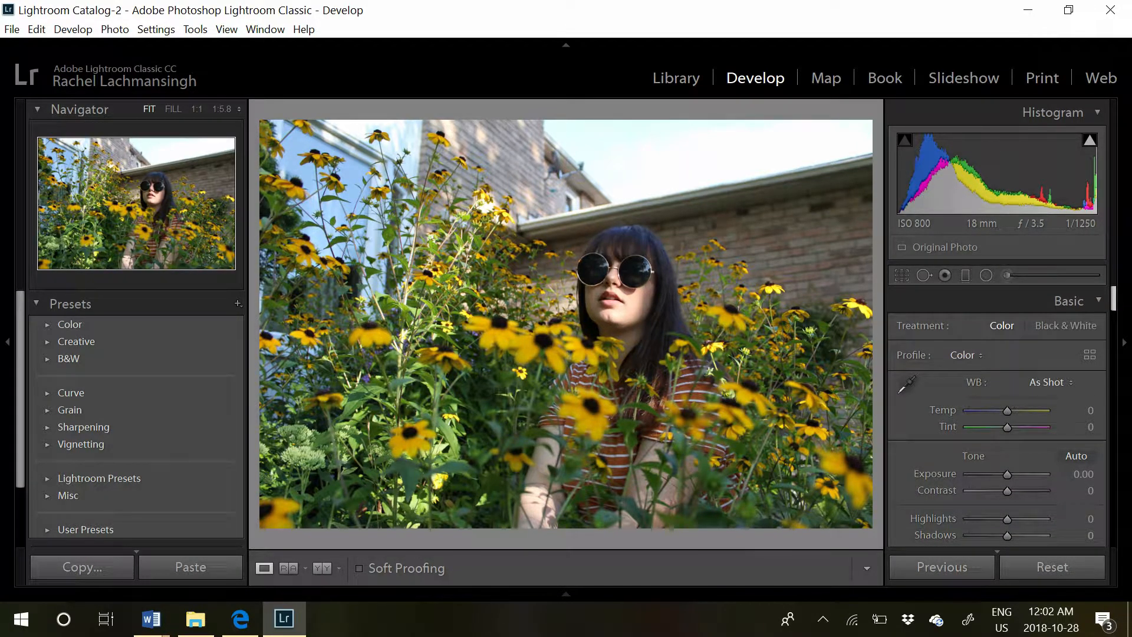
pyautogui.scroll(-3, 996, 416)
pyautogui.scroll(1, 997, 418)
pyautogui.scroll(4, 997, 418)
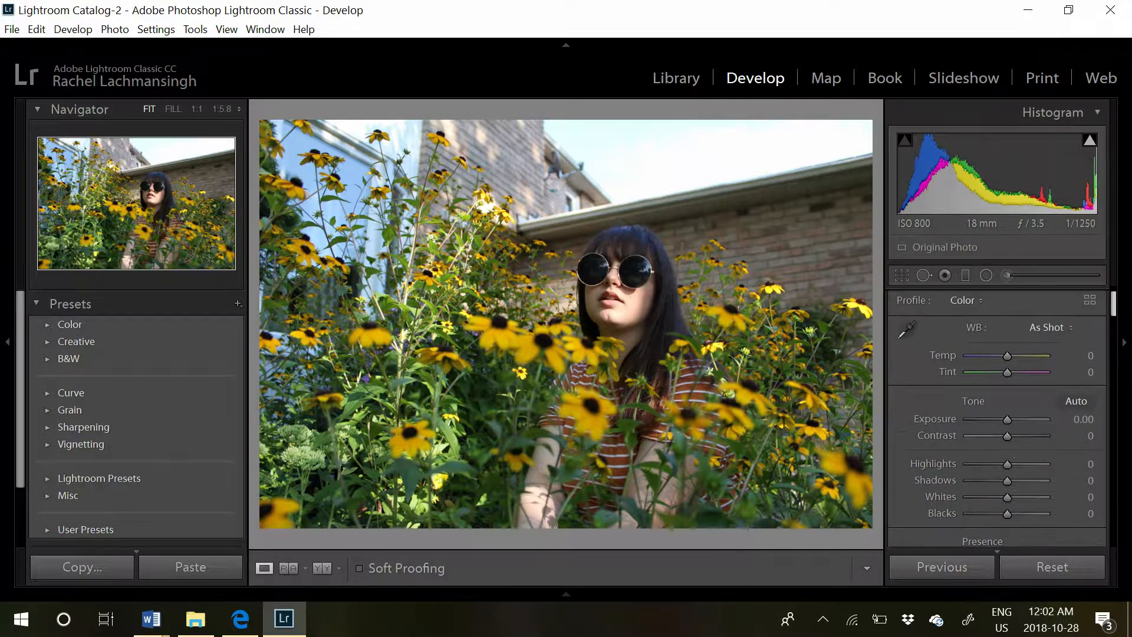
pyautogui.scroll(-3, 996, 418)
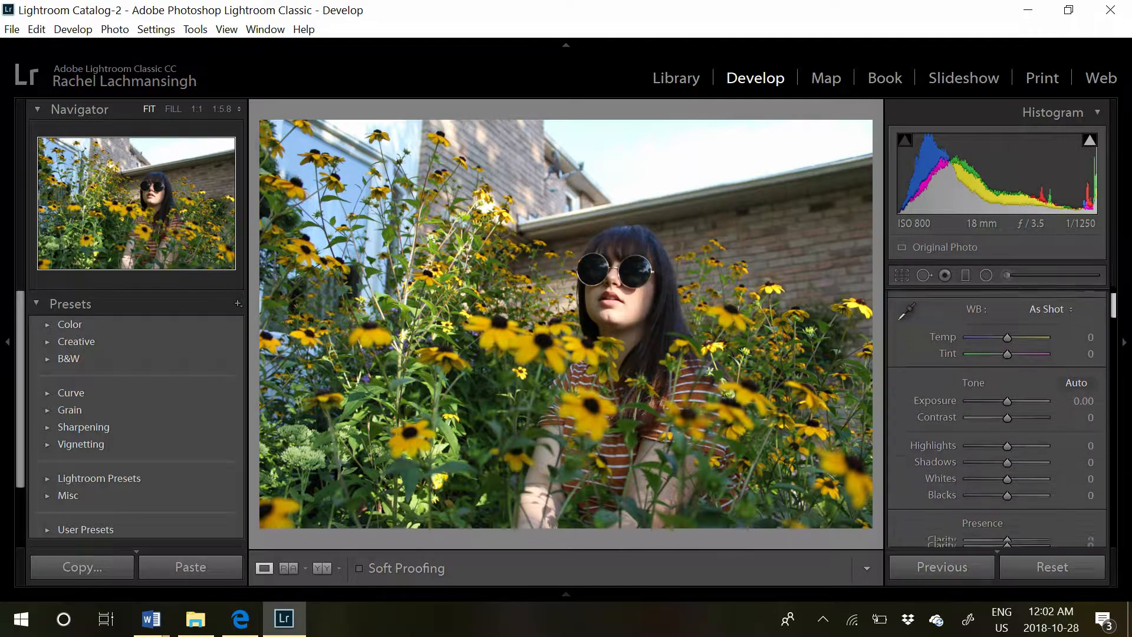
pyautogui.click(1083, 393)
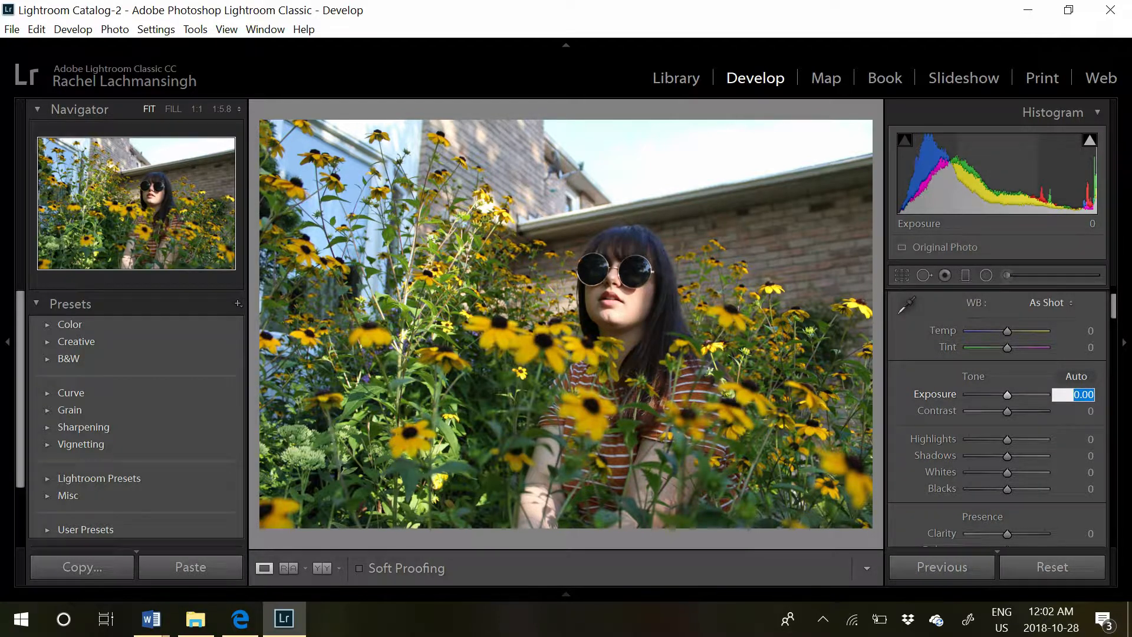
pyautogui.write('-0.3')
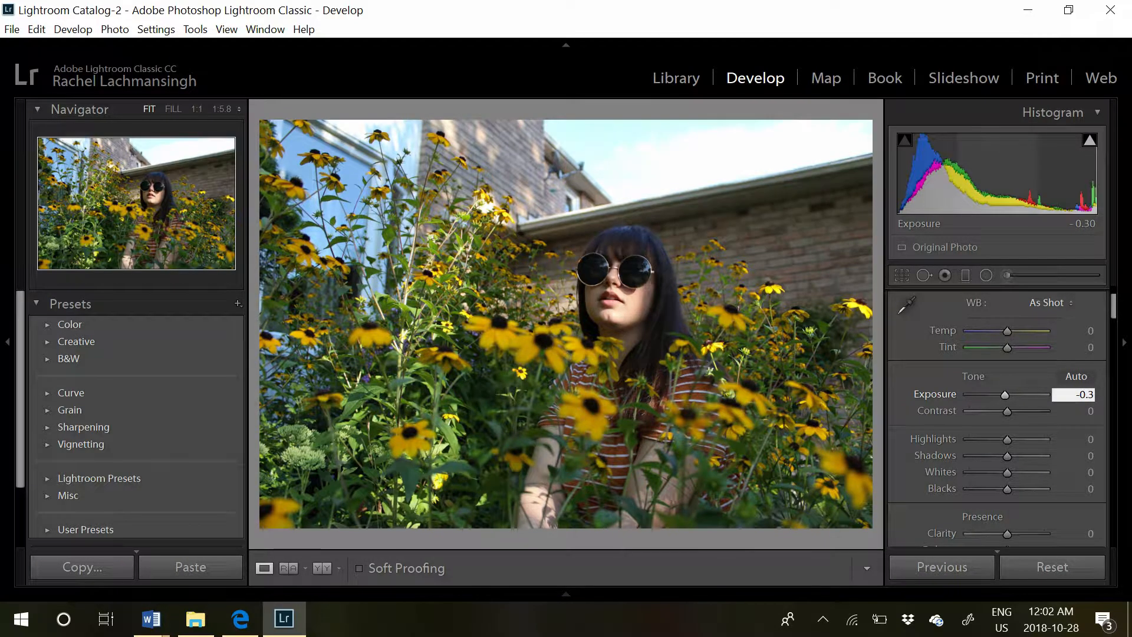
pyautogui.press('Return')
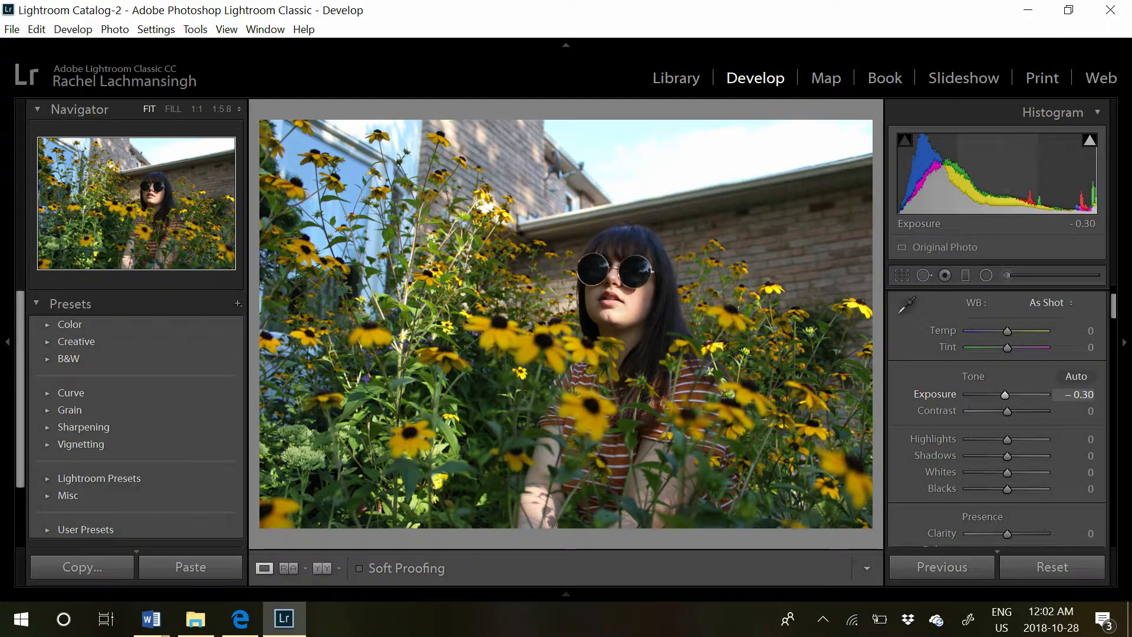
# Set the highlights to -100 and the shadows to +100
pyautogui.click(1073, 439)
pyautogui.write('-100')
pyautogui.press('Return')
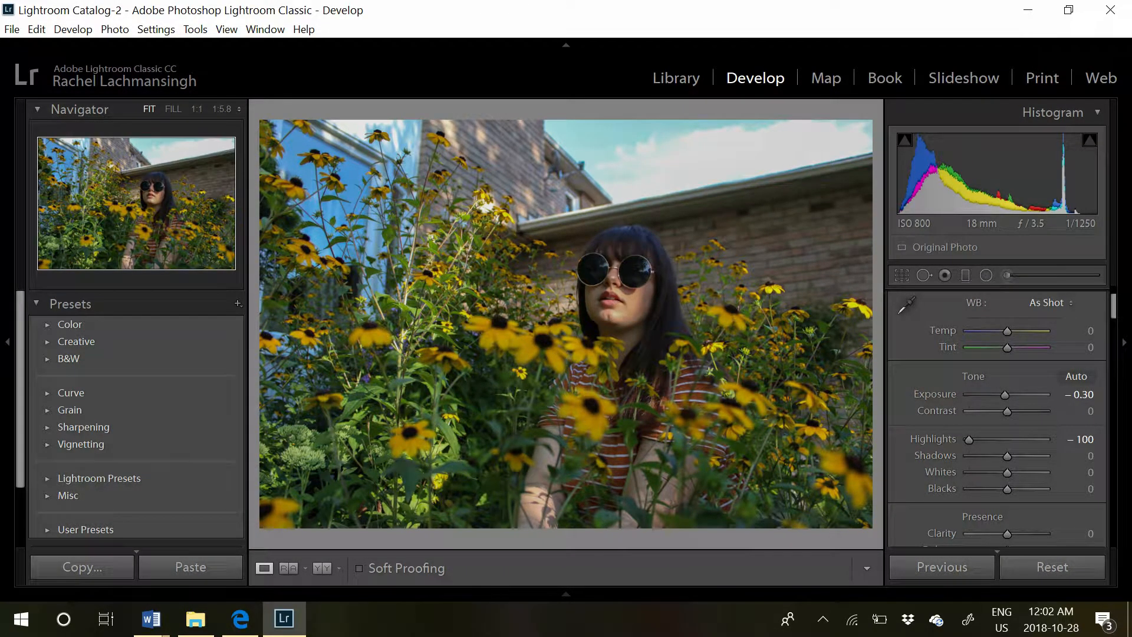
pyautogui.moveTo(1007, 455); pyautogui.dragTo(1044, 455)
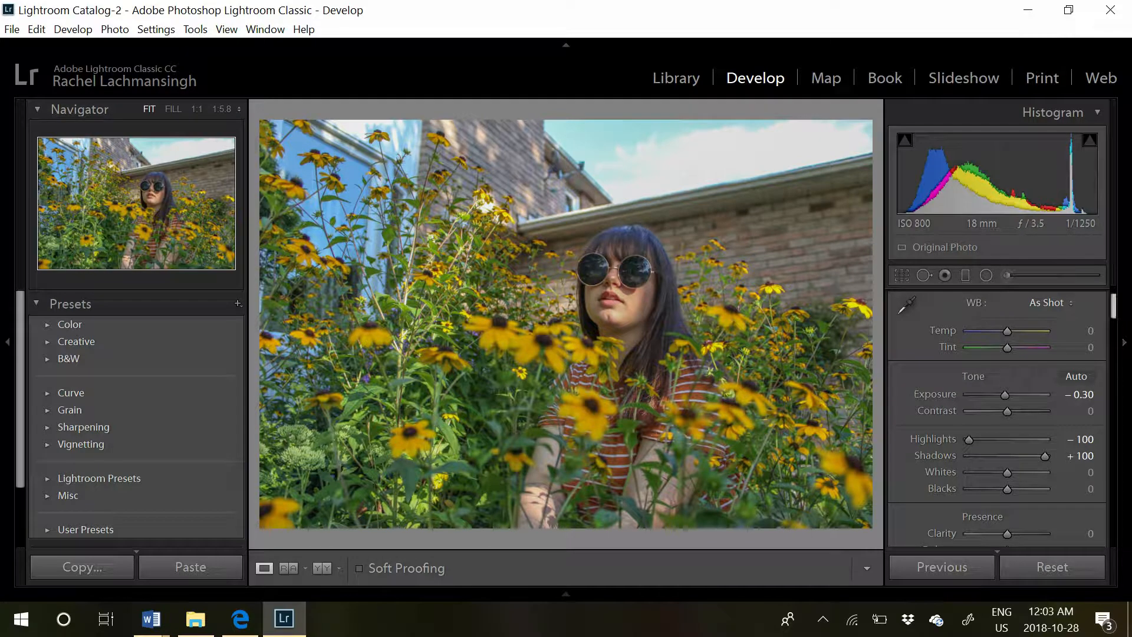
# Set the blacks to +22 in the basic tone adjustments
pyautogui.scroll(-4, 1073, 407)
pyautogui.click(1072, 397)
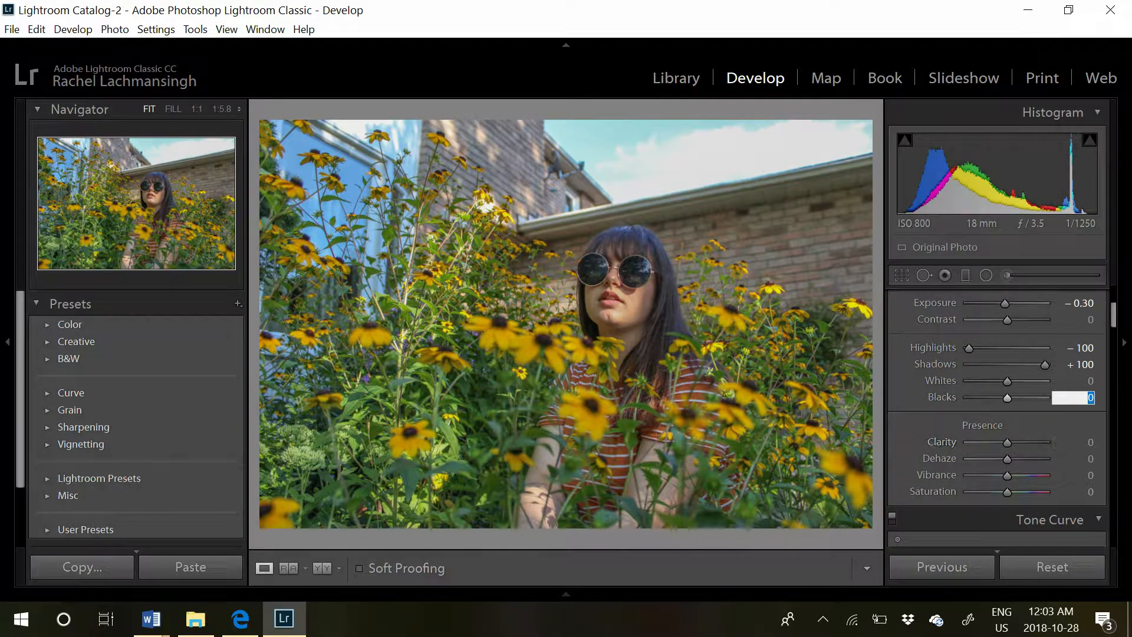
pyautogui.write('22')
pyautogui.press('Return')
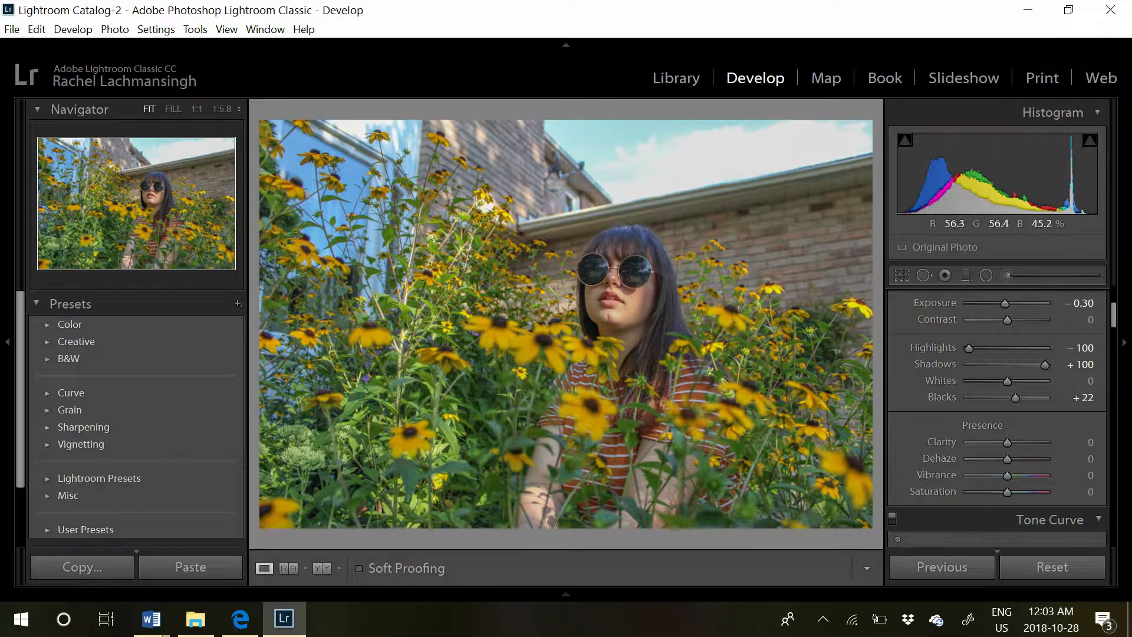
# Apply the Grain - Light preset to the photo and collapse the grain presets
pyautogui.click(70, 410)
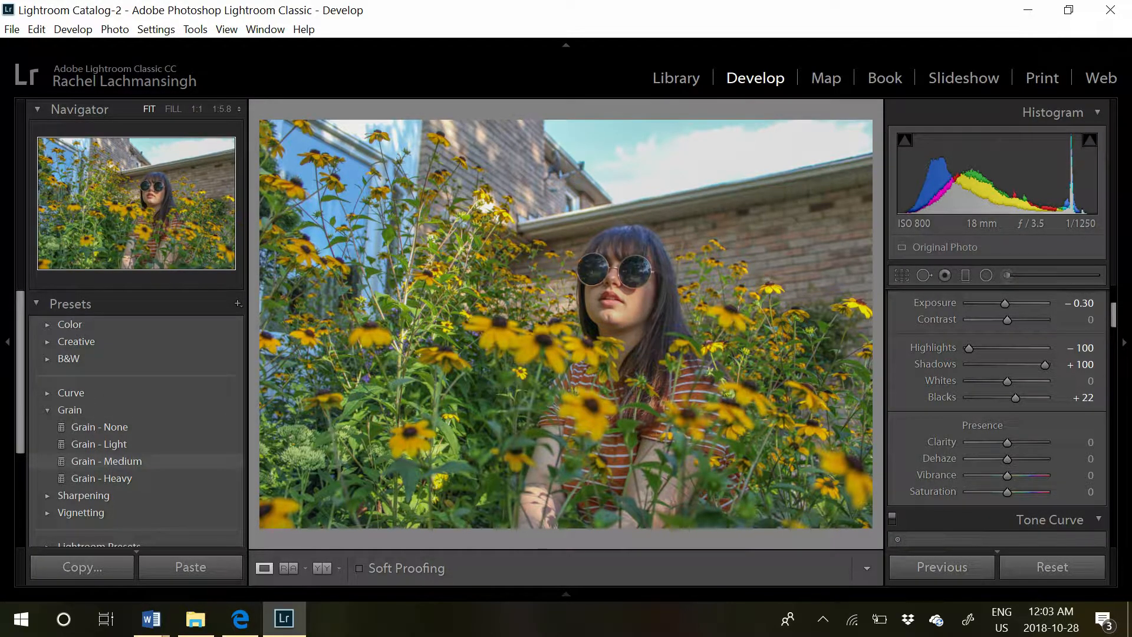
pyautogui.click(70, 410)
pyautogui.click(70, 410)
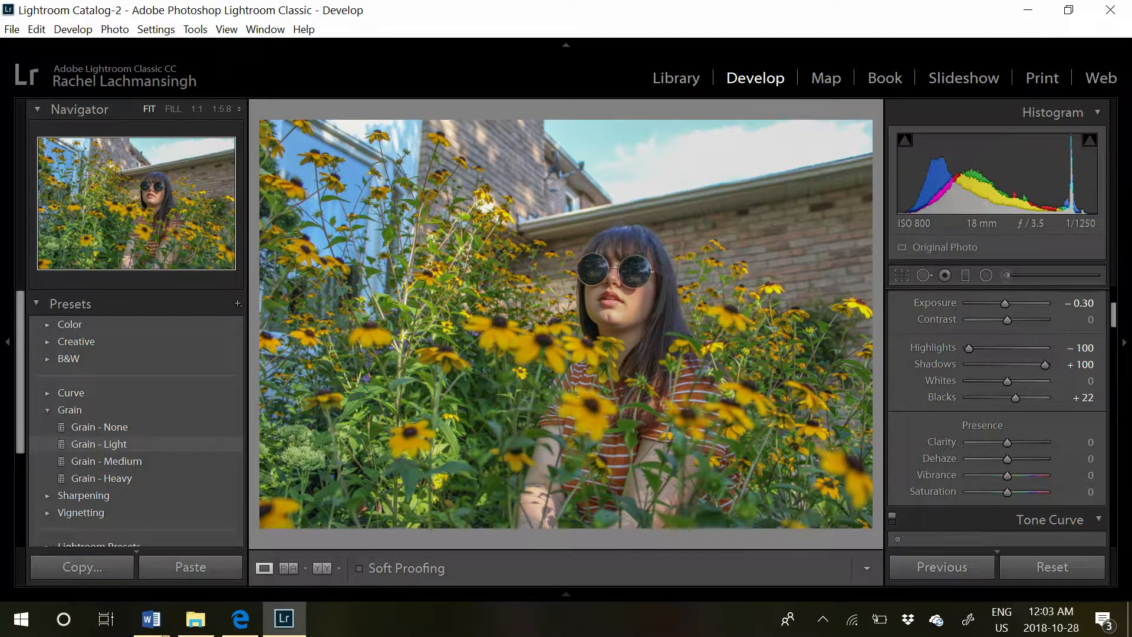
pyautogui.click(99, 444)
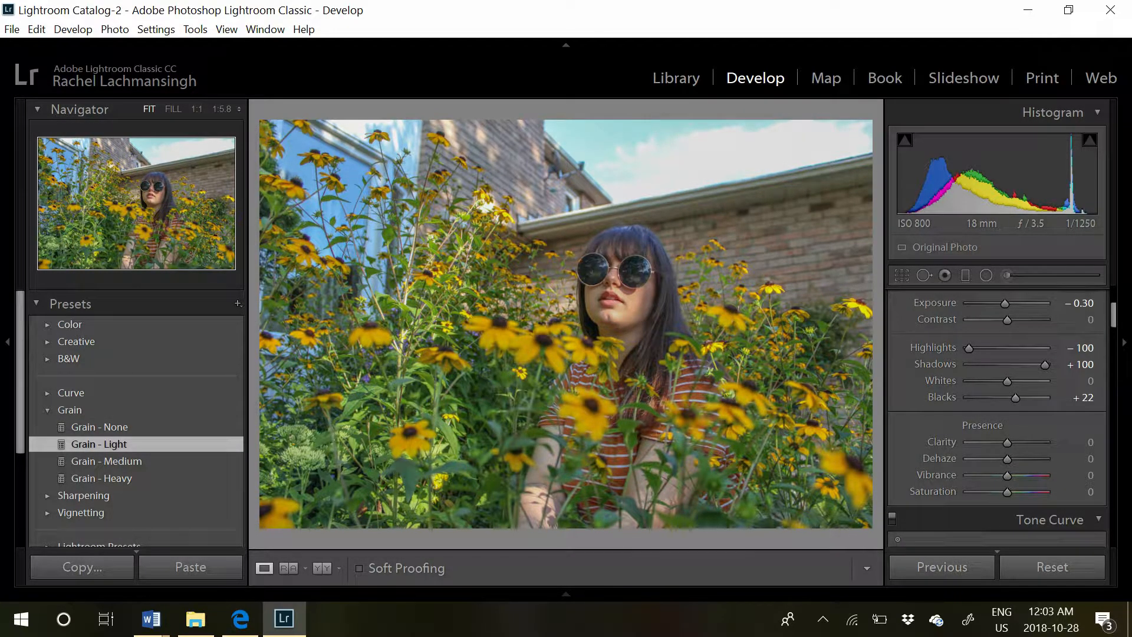
pyautogui.click(70, 410)
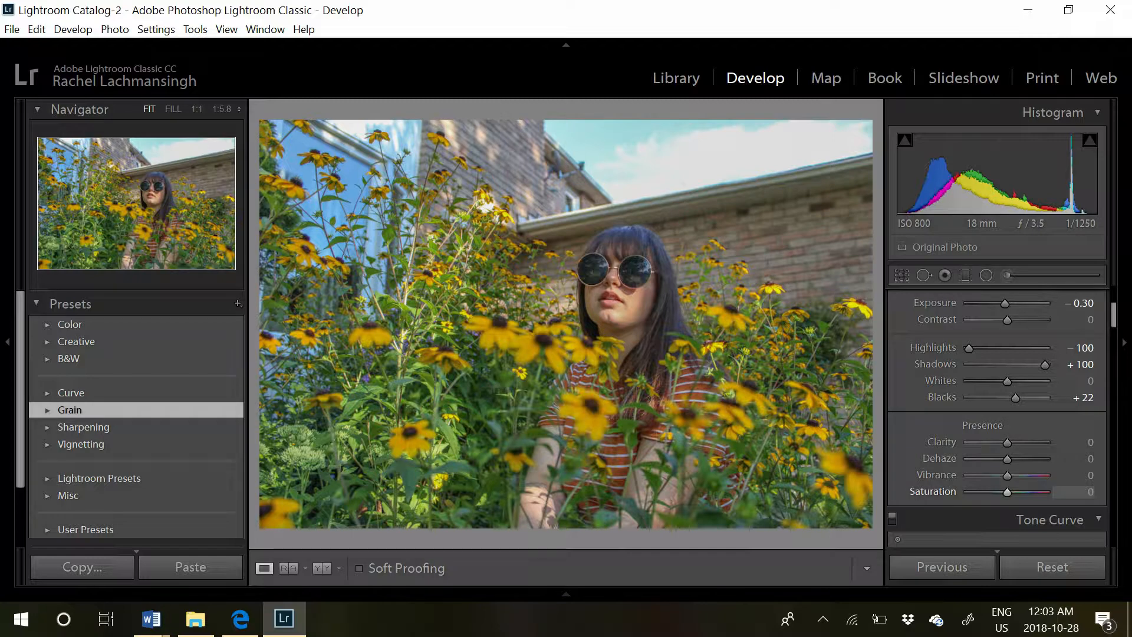
# Set the overall saturation to +19 in the basic presence adjustments
pyautogui.click(1073, 491)
pyautogui.write('19')
pyautogui.press('Return')
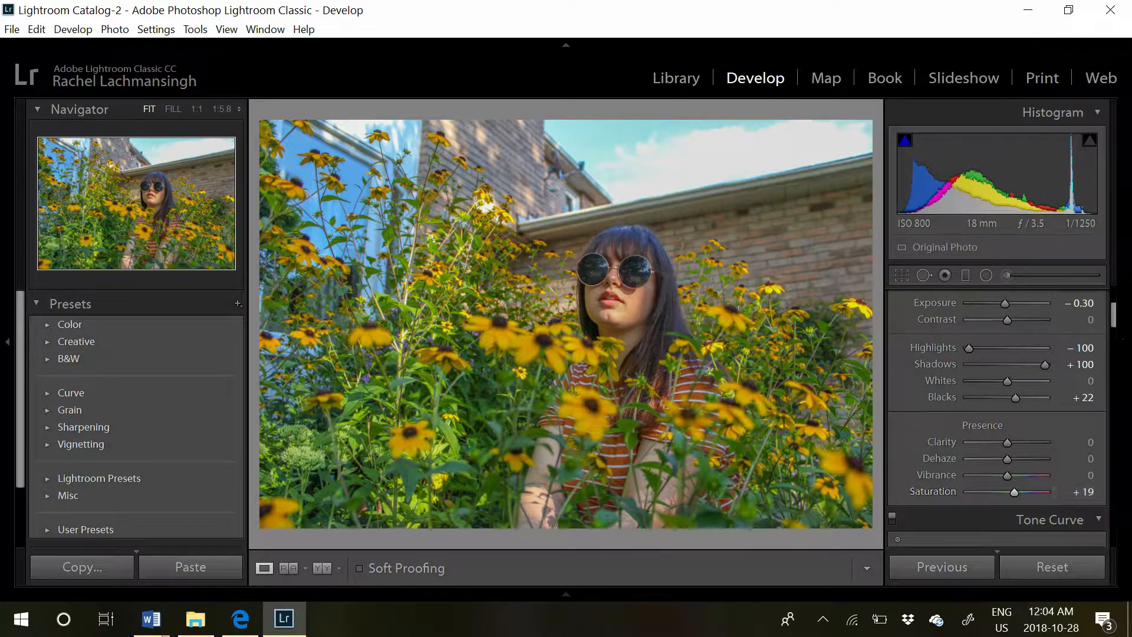
# Raise the RGB tone curve's black point to 3.5%, pull the shadows down slightly, and add midtone and highlight points near the diagonal
pyautogui.scroll(-1, 996, 412)
pyautogui.scroll(-5, 997, 412)
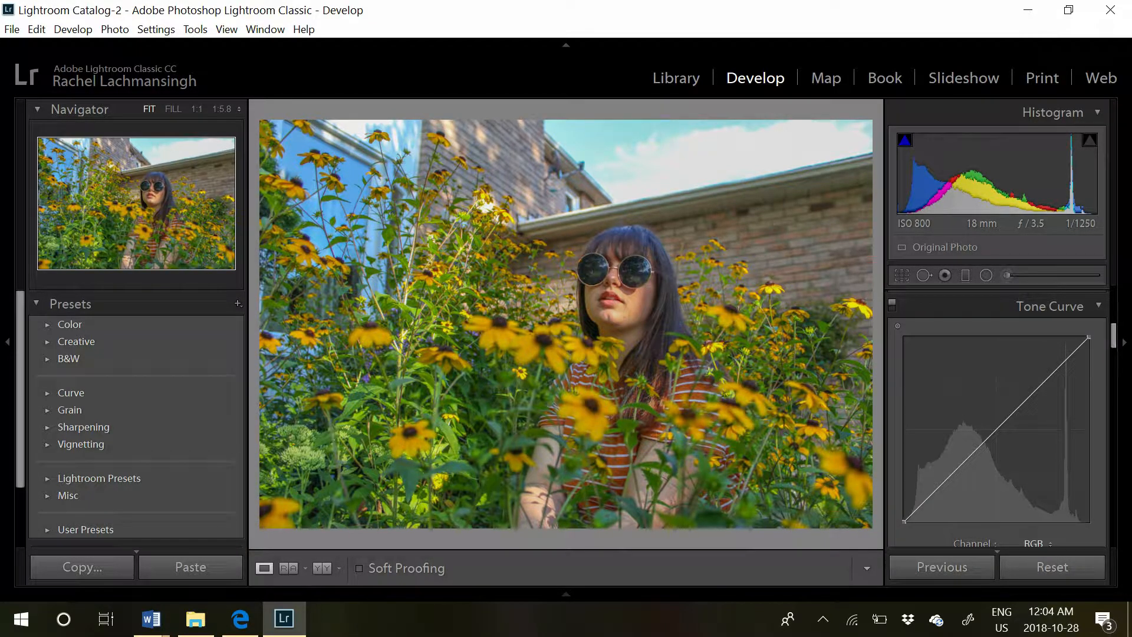
pyautogui.moveTo(904, 521); pyautogui.dragTo(904, 516)
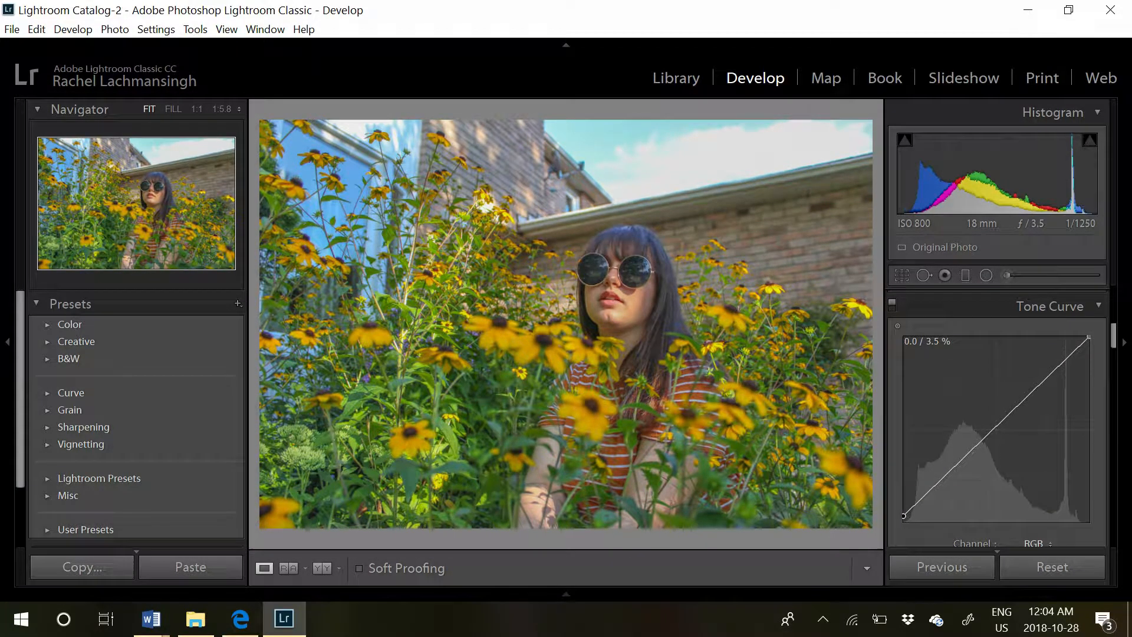
pyautogui.moveTo(947, 474); pyautogui.dragTo(947, 480)
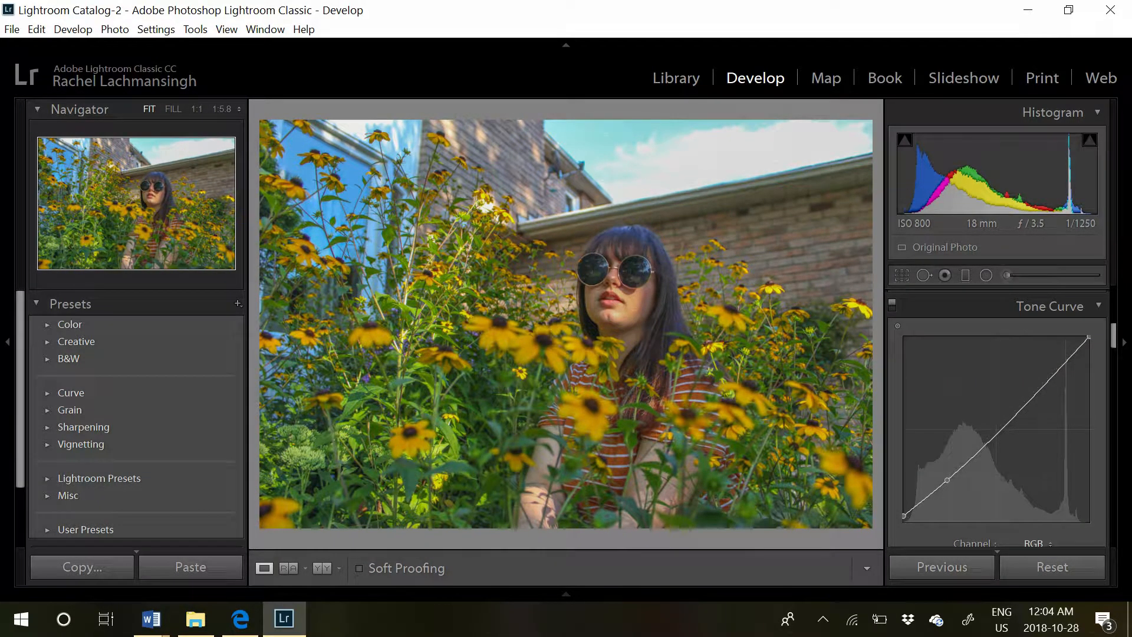
pyautogui.moveTo(999, 427); pyautogui.dragTo(999, 428)
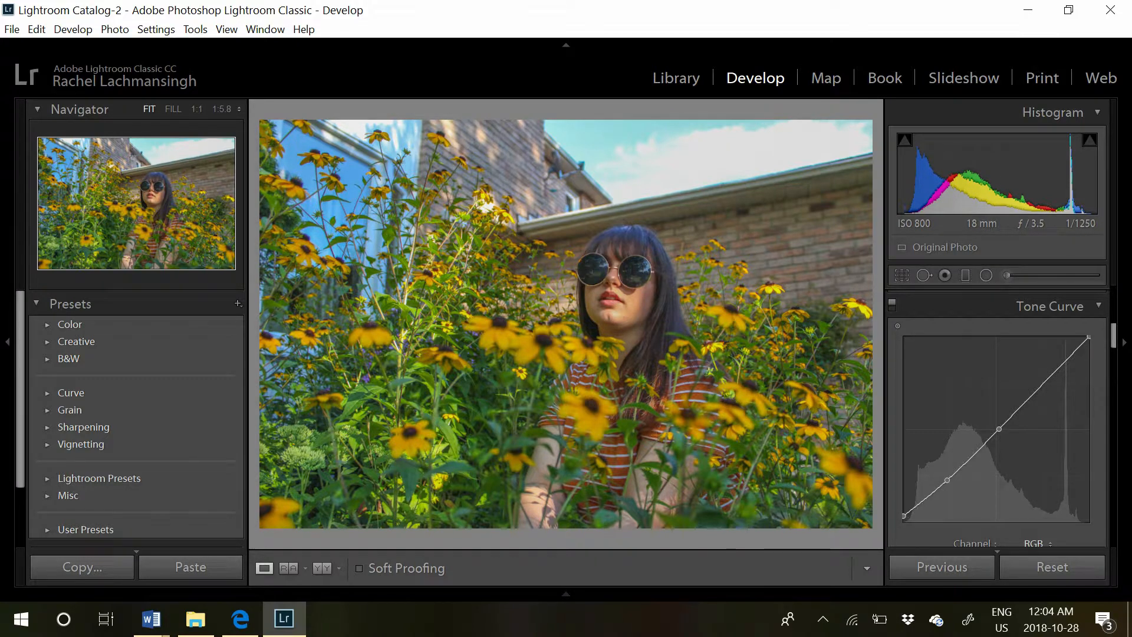
pyautogui.rightClick(1044, 379)
pyautogui.moveTo(1045, 381); pyautogui.dragTo(1045, 379)
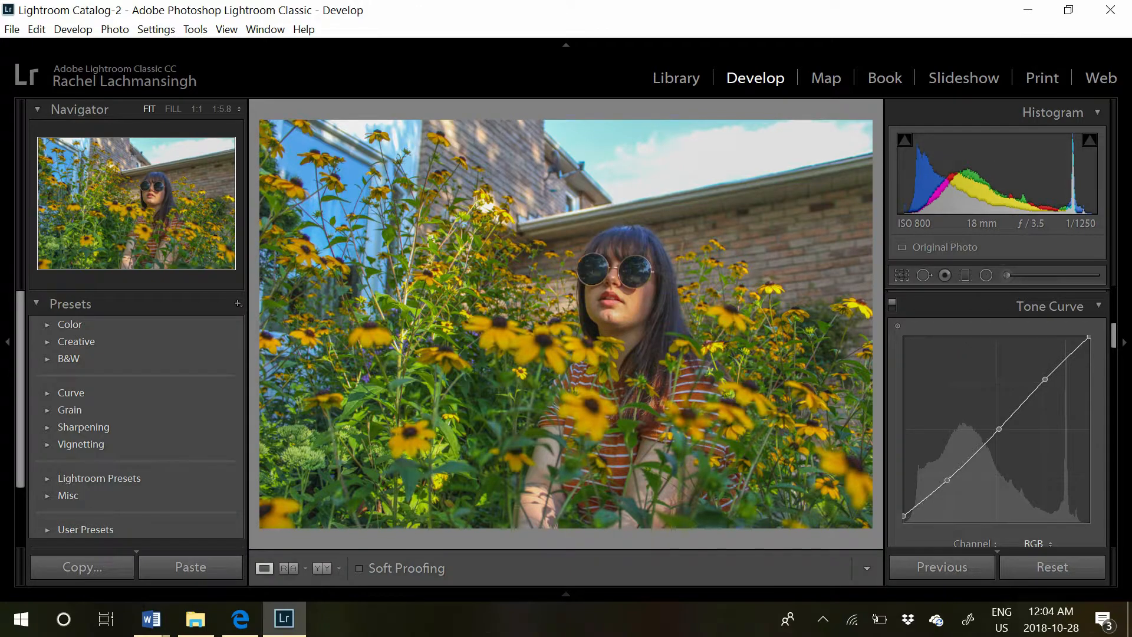
pyautogui.press('\\')
pyautogui.press('\\')
pyautogui.press('\\')
pyautogui.press('\\')
# Set the orange hue to +53 in the HSL adjustments
pyautogui.scroll(-3, 996, 412)
pyautogui.scroll(-5, 996, 413)
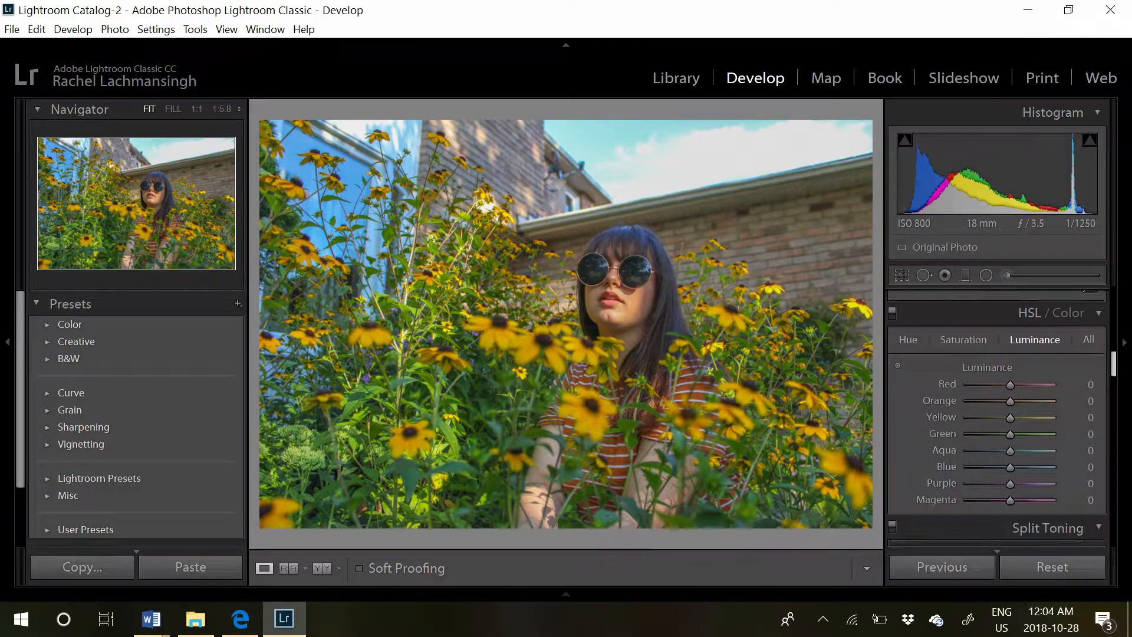
pyautogui.click(907, 327)
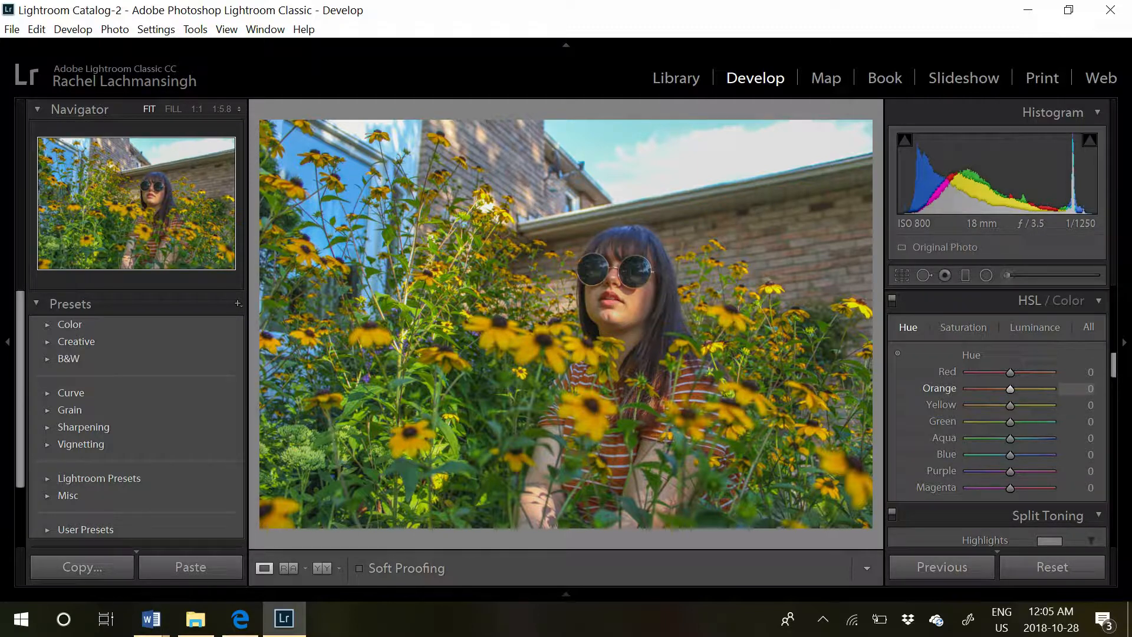
pyautogui.click(1077, 388)
pyautogui.write('53')
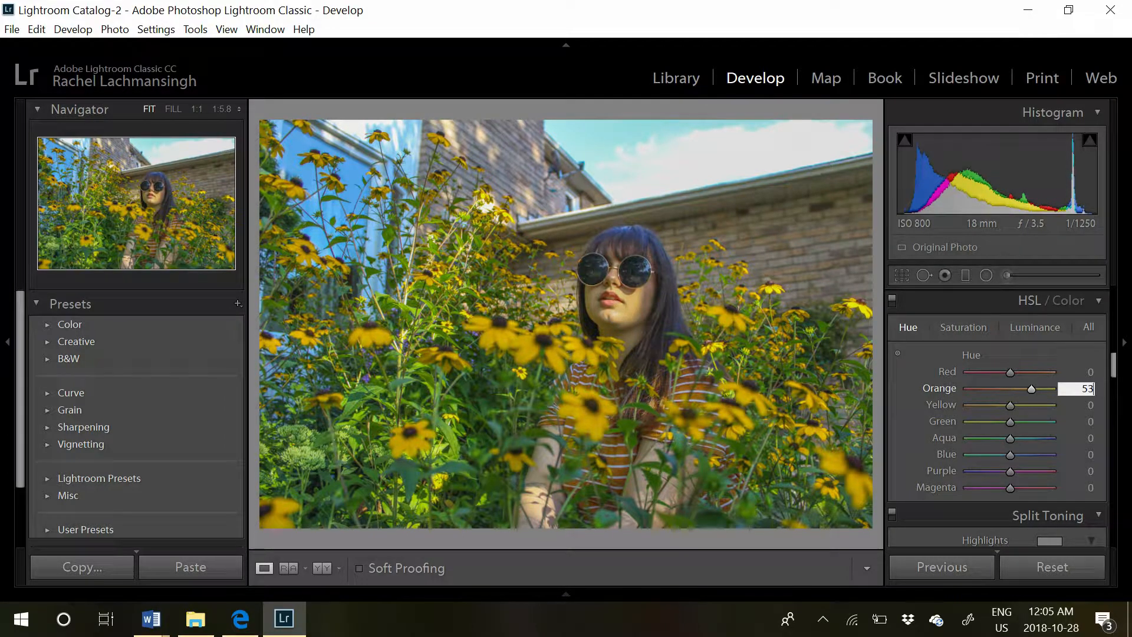
pyautogui.press('Return')
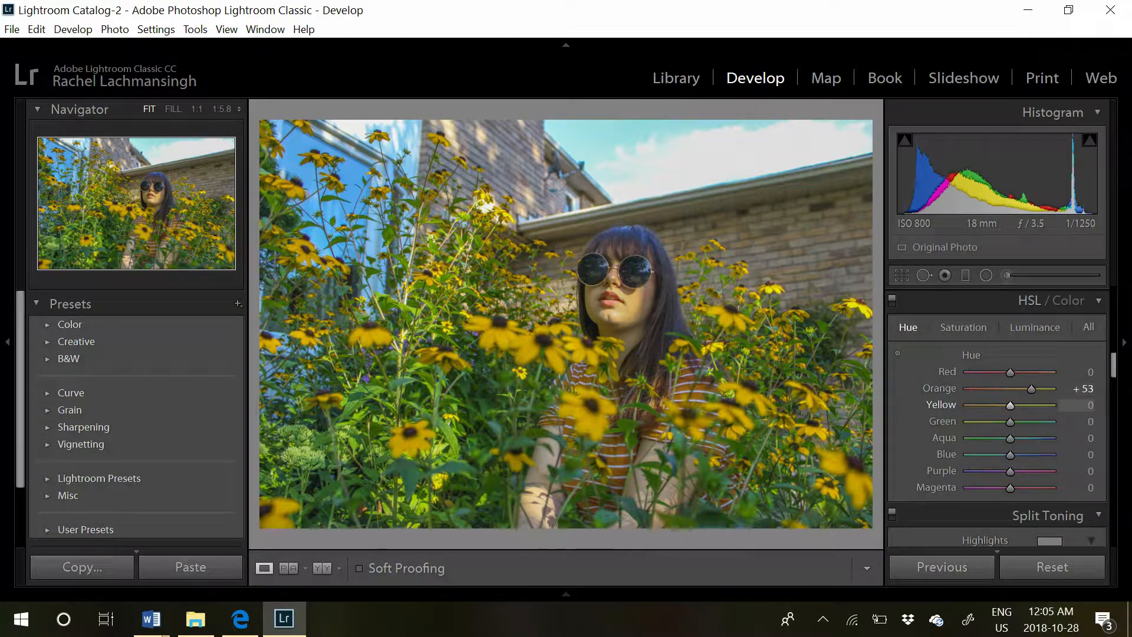
# Set the yellow hue to +74 and the green hue to -31
pyautogui.click(1077, 405)
pyautogui.write('74')
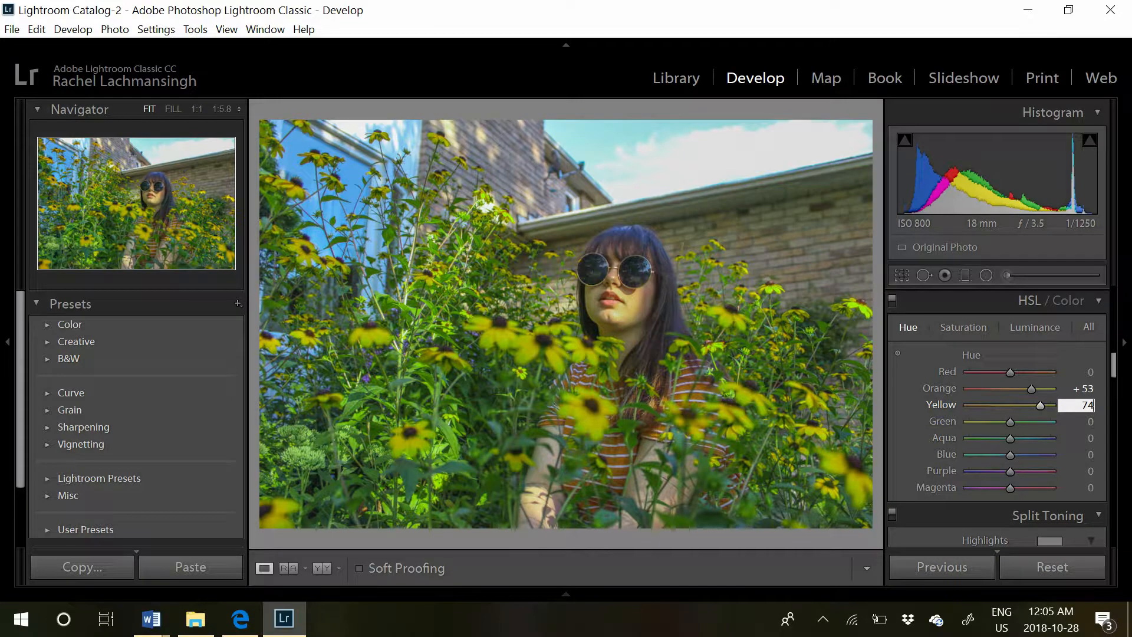
pyautogui.press('Return')
pyautogui.click(1083, 421)
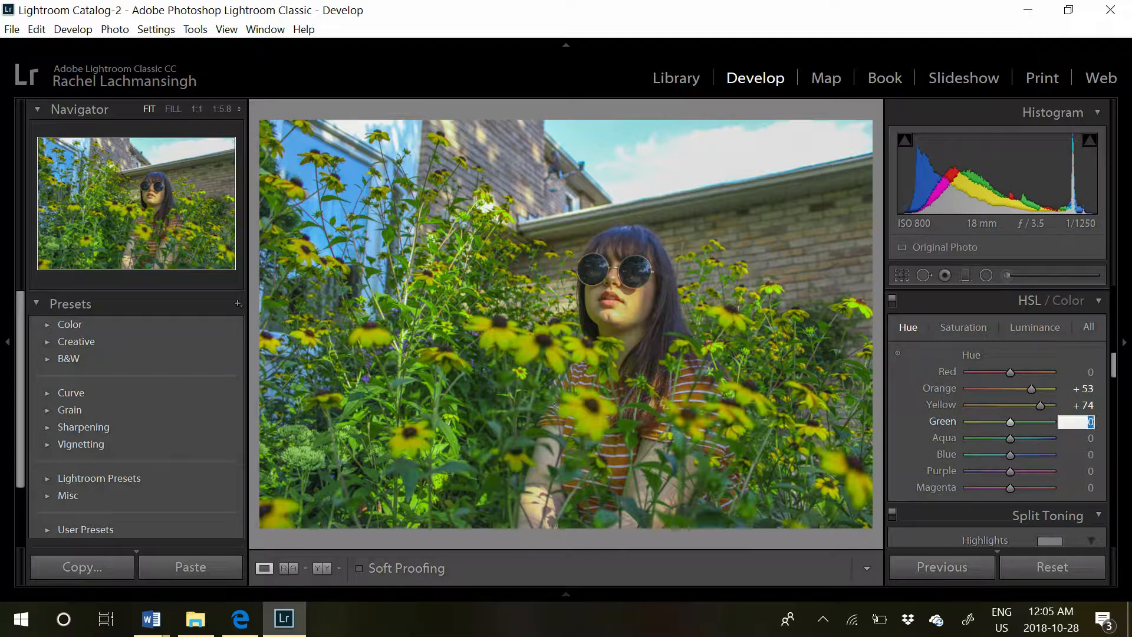
pyautogui.write('-31')
pyautogui.press('Return')
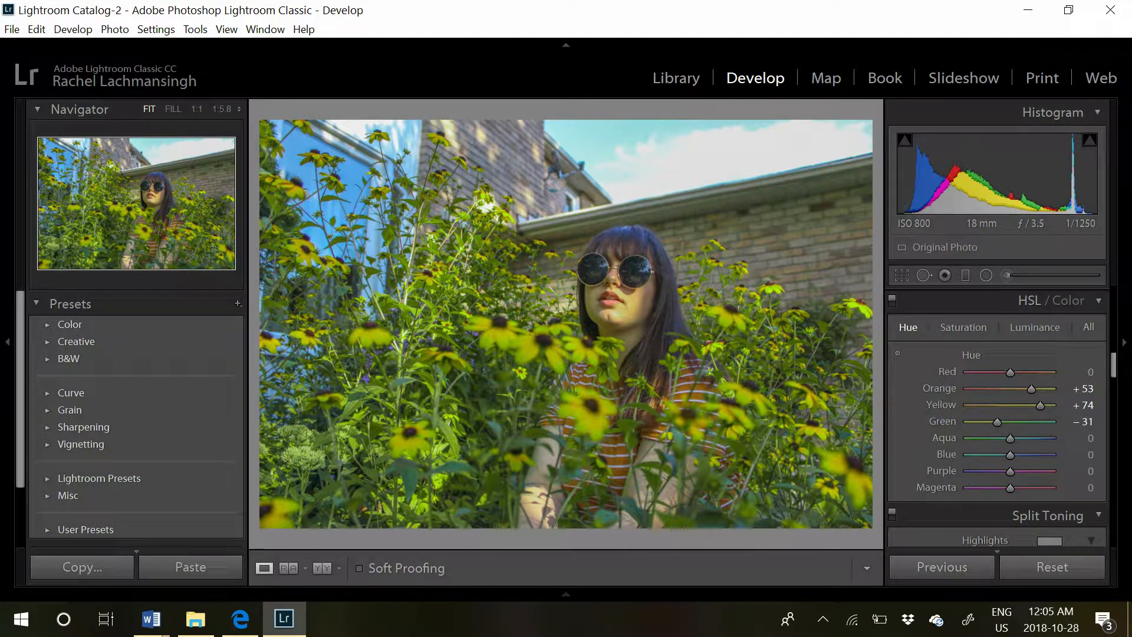
# Set the HSL saturation of red to -4 and of orange to -17
pyautogui.click(963, 328)
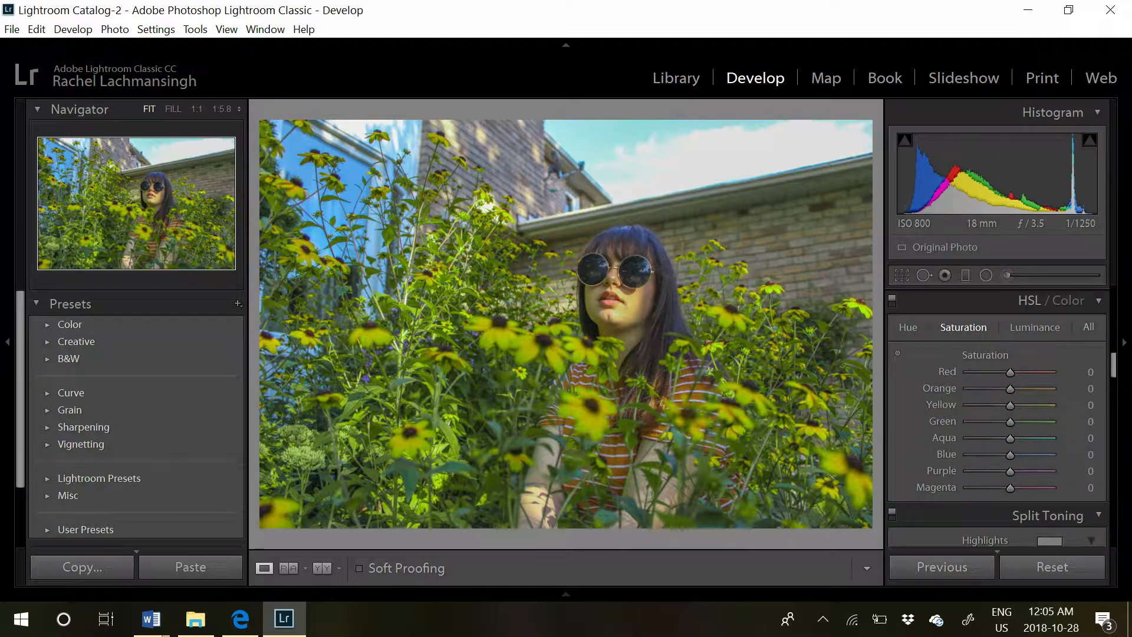
pyautogui.click(1090, 372)
pyautogui.write('- 4')
pyautogui.press('Return')
pyautogui.click(1082, 388)
pyautogui.write('-17')
pyautogui.press('Return')
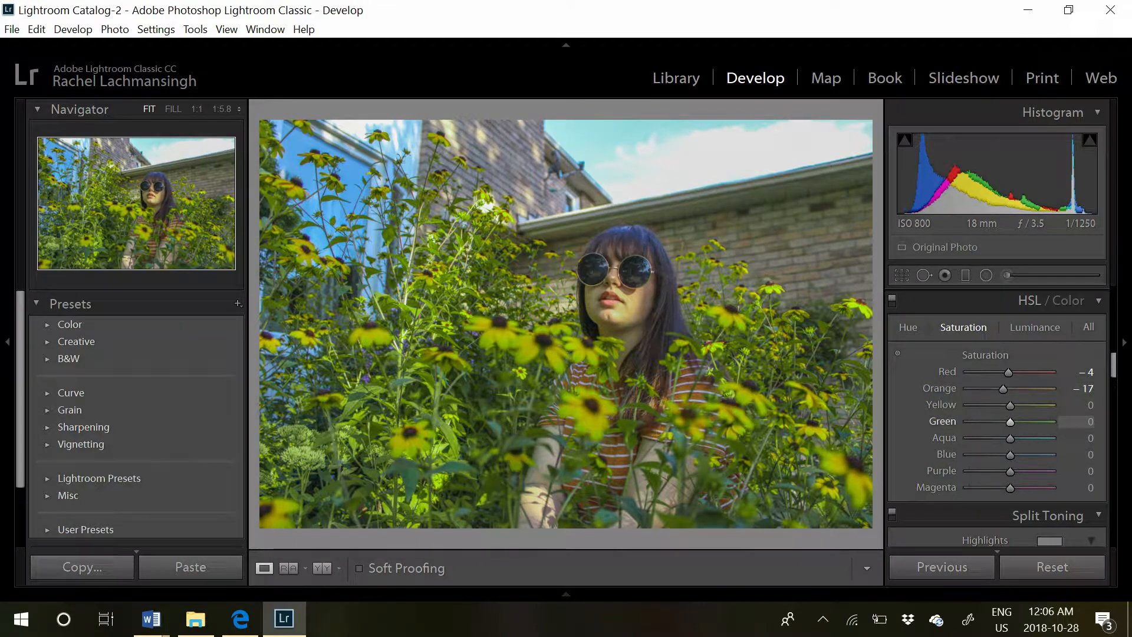
# Set the HSL saturation of green to +47
pyautogui.click(1076, 421)
pyautogui.write('47')
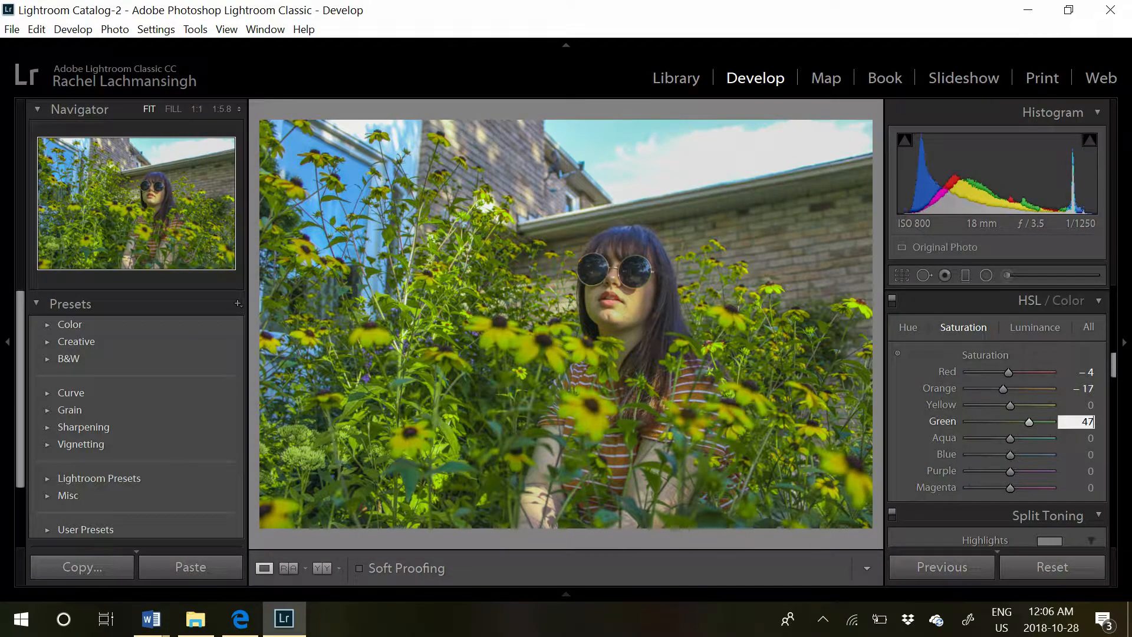
pyautogui.press('Return')
pyautogui.press('Tab')
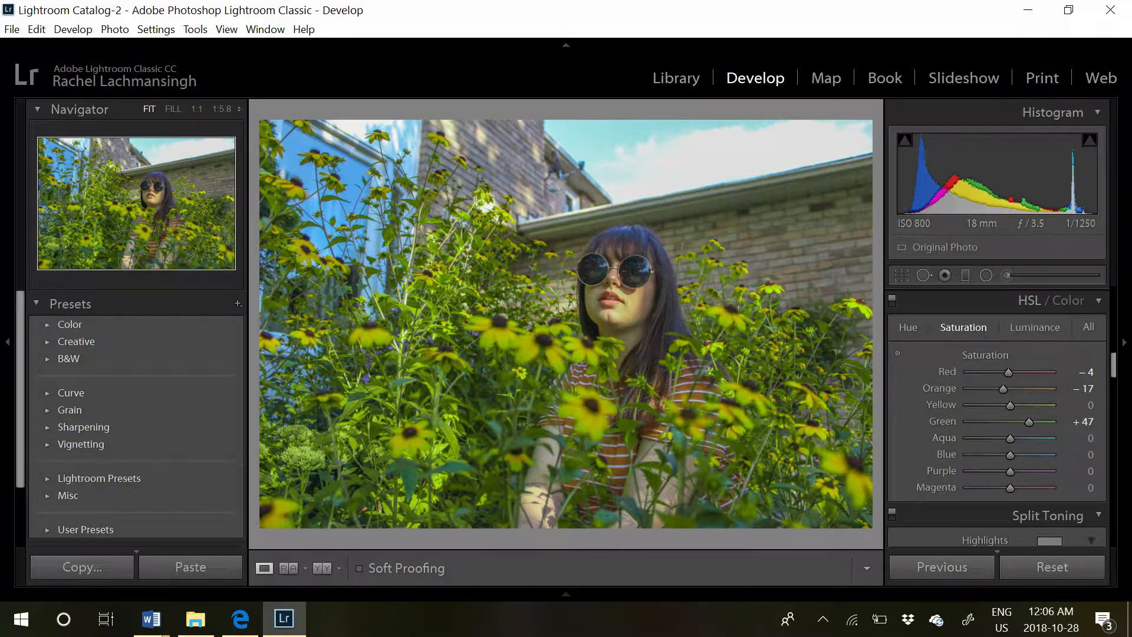
# Set the HSL saturation of aqua to -100 and of blue to -67, and compare the edit with the original photo
pyautogui.write('-100')
pyautogui.press('Return')
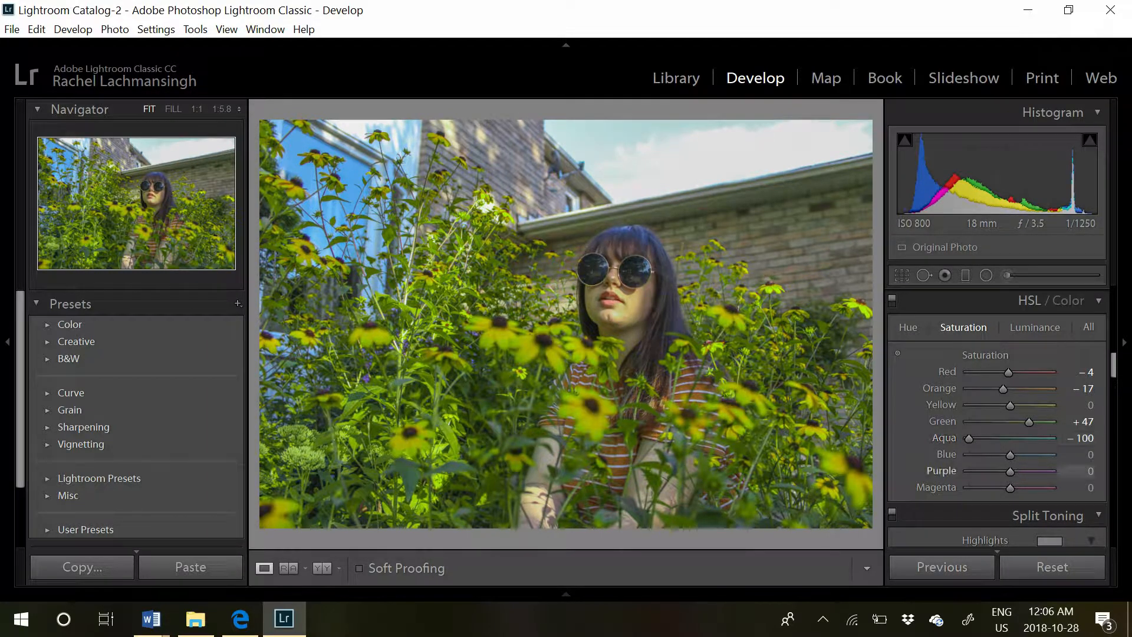
pyautogui.click(1076, 455)
pyautogui.write('-67')
pyautogui.press('Return')
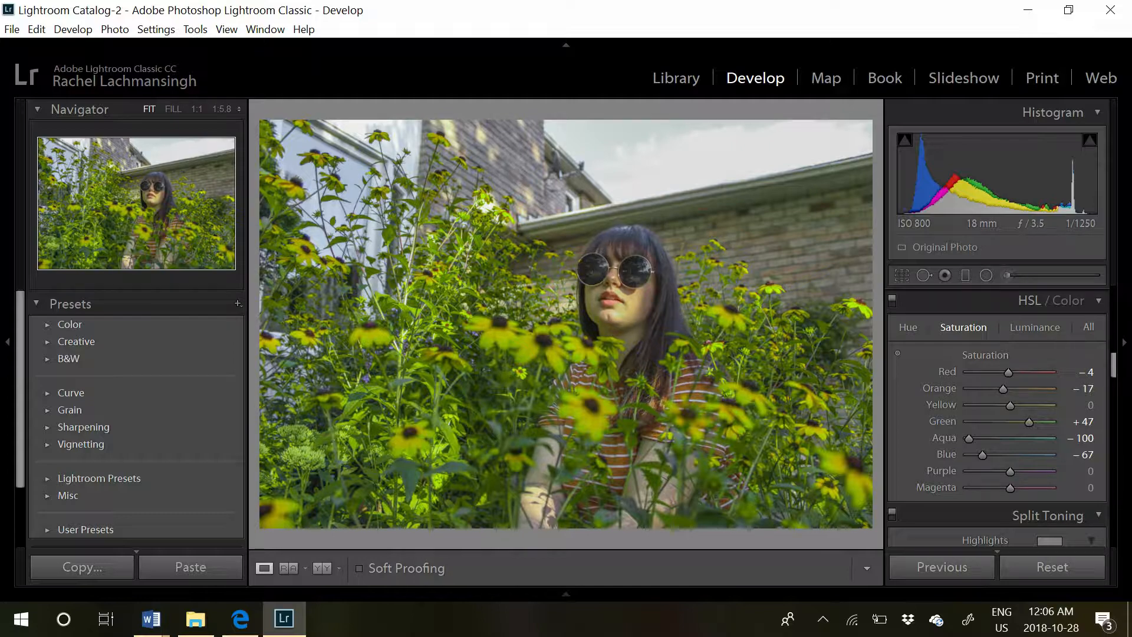
pyautogui.press('\\')
pyautogui.press('\\')
pyautogui.press('\\')
pyautogui.press('\\')
# Set the HSL luminance of red to -35, orange to +63 and yellow to +27
pyautogui.click(1034, 327)
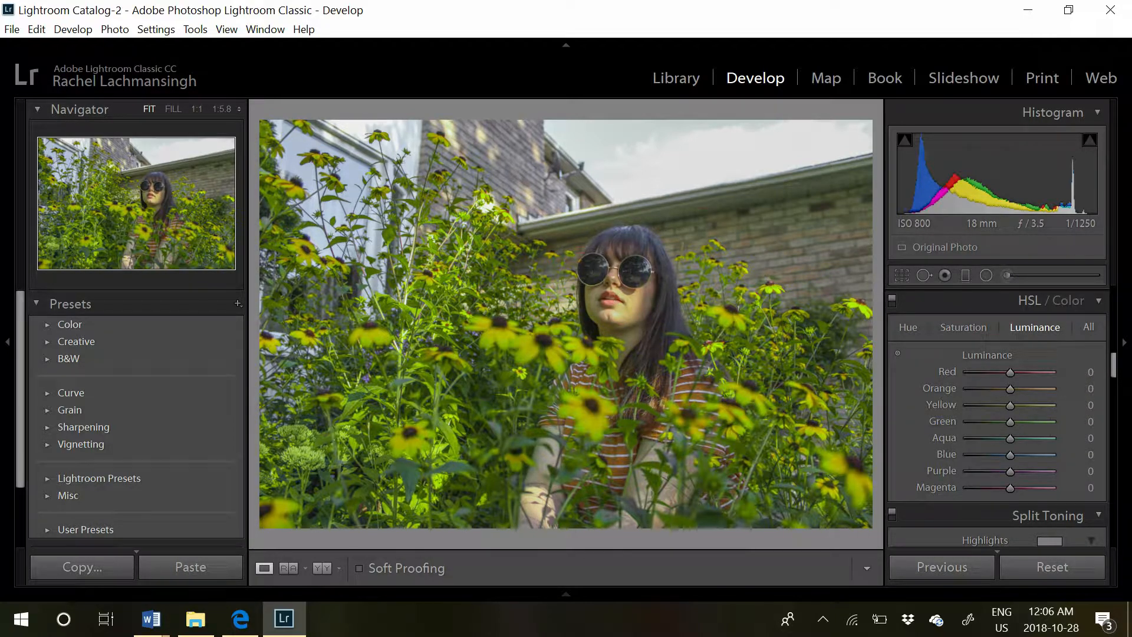
pyautogui.click(1076, 372)
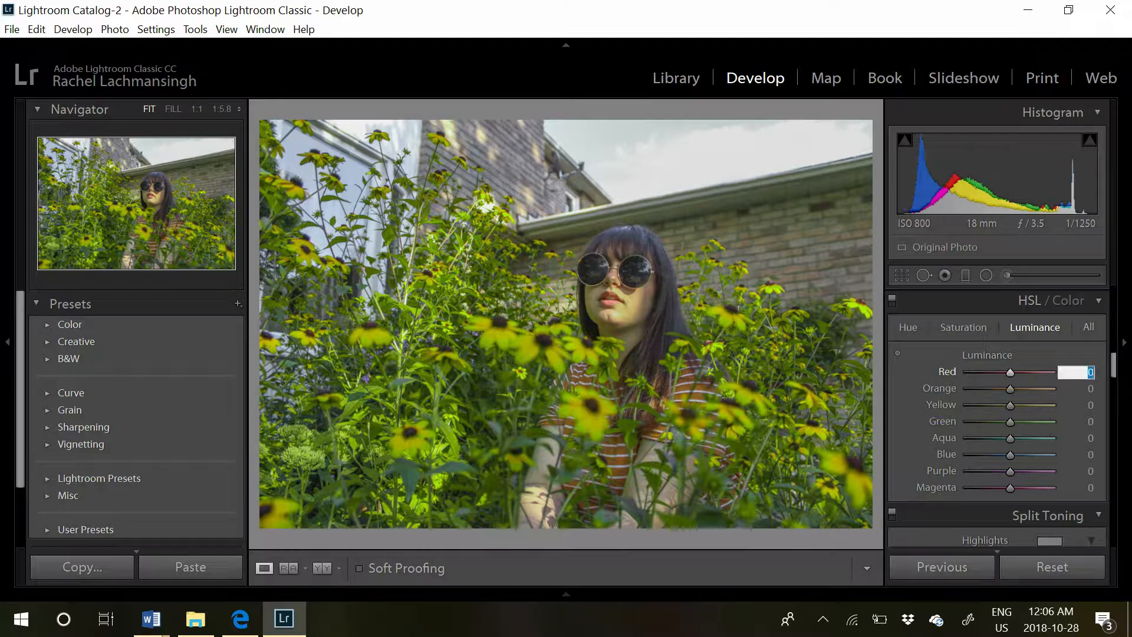
pyautogui.write('-35')
pyautogui.press('Return')
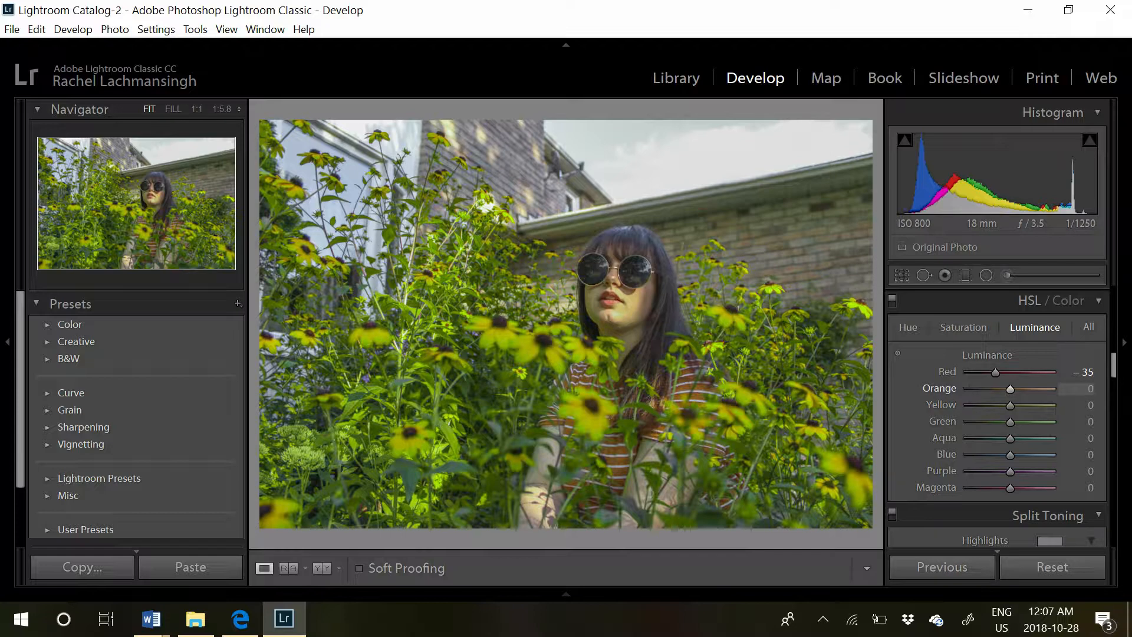
pyautogui.moveTo(1010, 388); pyautogui.dragTo(1035, 389)
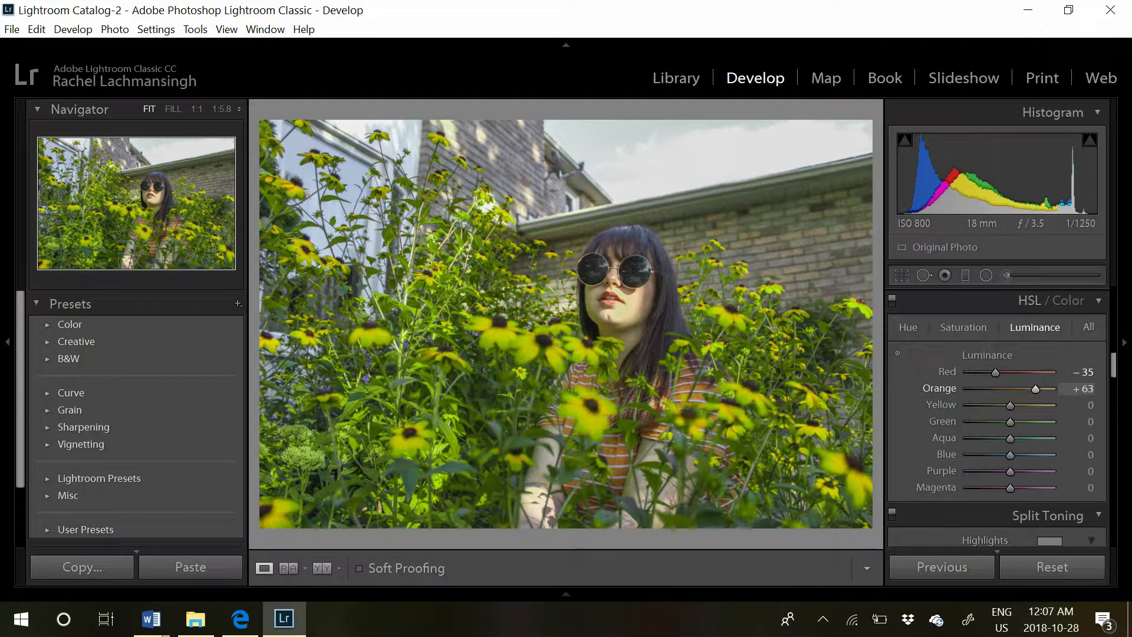
pyautogui.click(1076, 405)
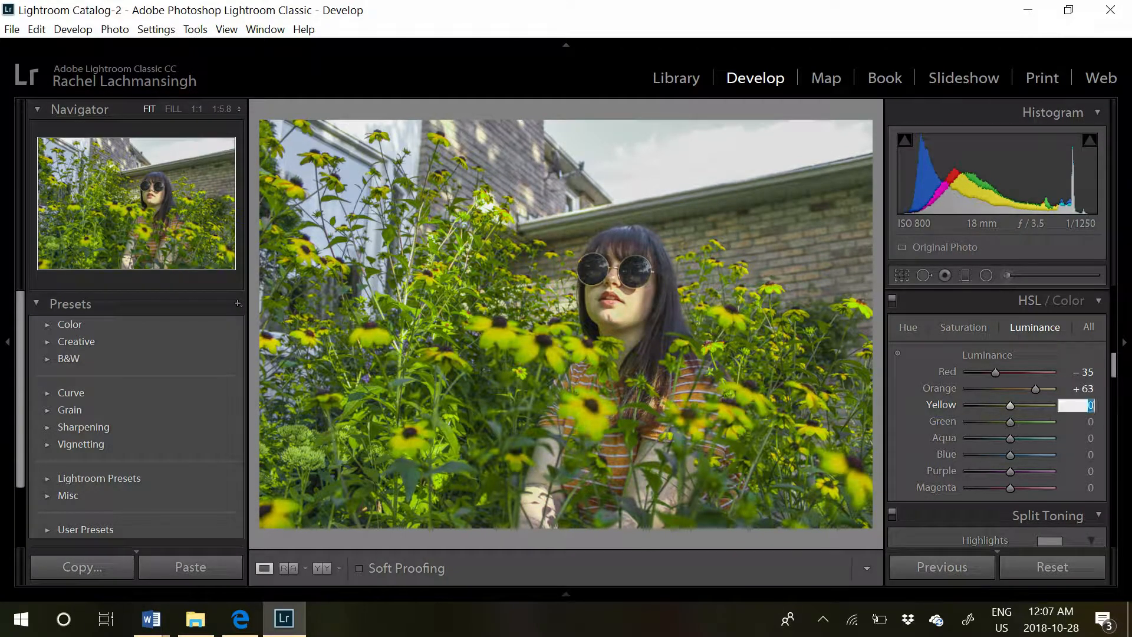
pyautogui.write('27')
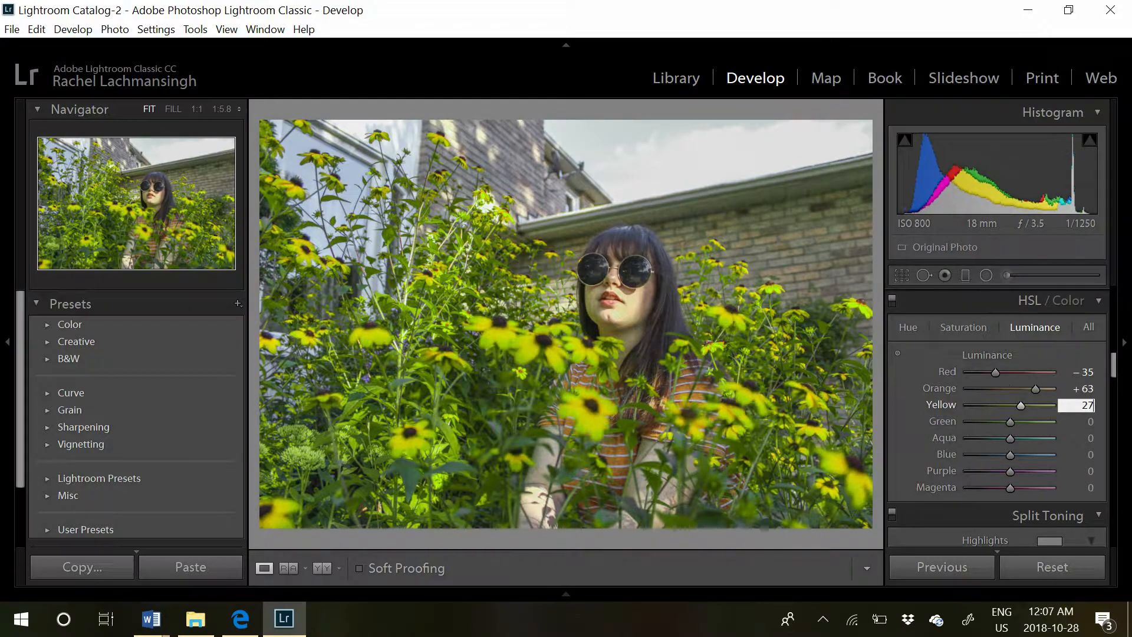
pyautogui.press('Return')
# Set the HSL luminance of green to +100 and of aqua to +14
pyautogui.click(1076, 421)
pyautogui.write('200')
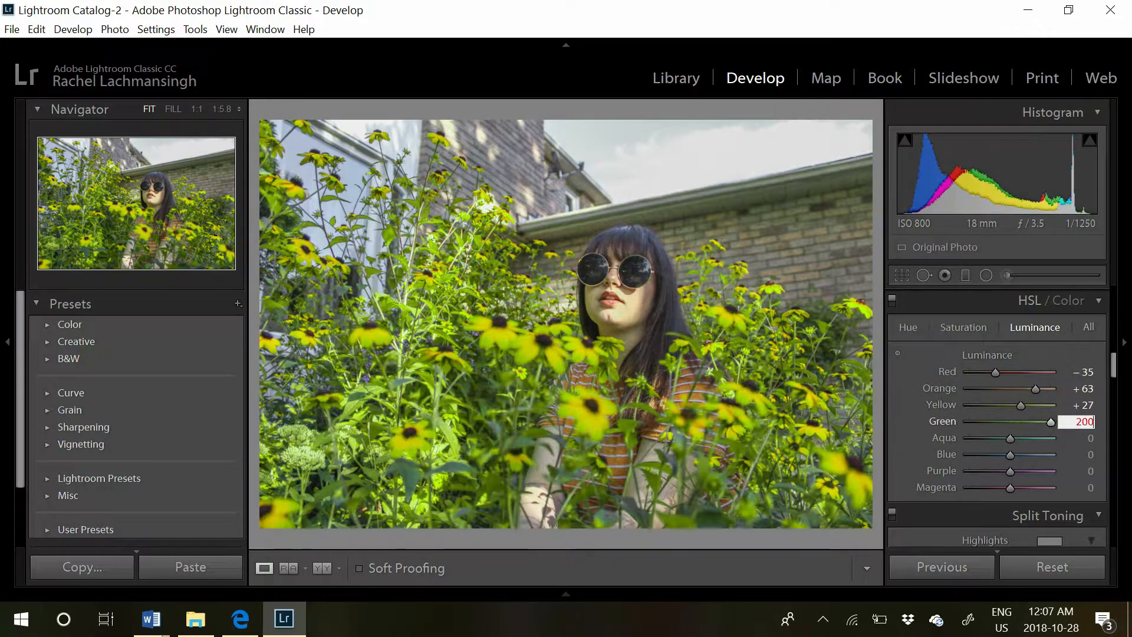
pyautogui.press('BackSpace')
pyautogui.press('BackSpace')
pyautogui.press('BackSpace')
pyautogui.write('100')
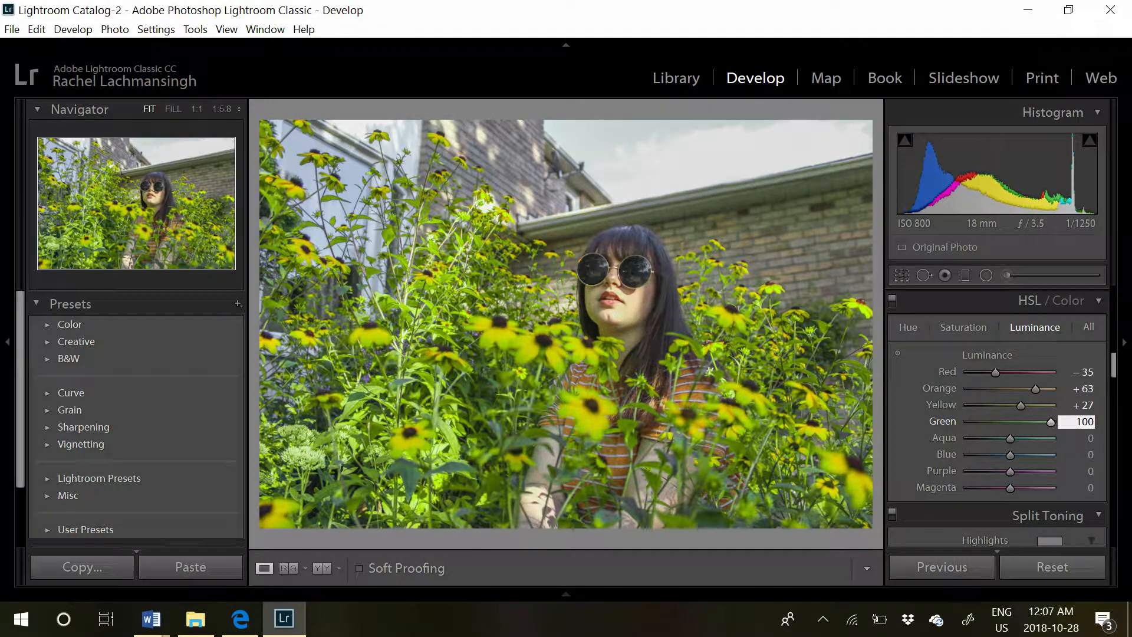
pyautogui.press('Tab')
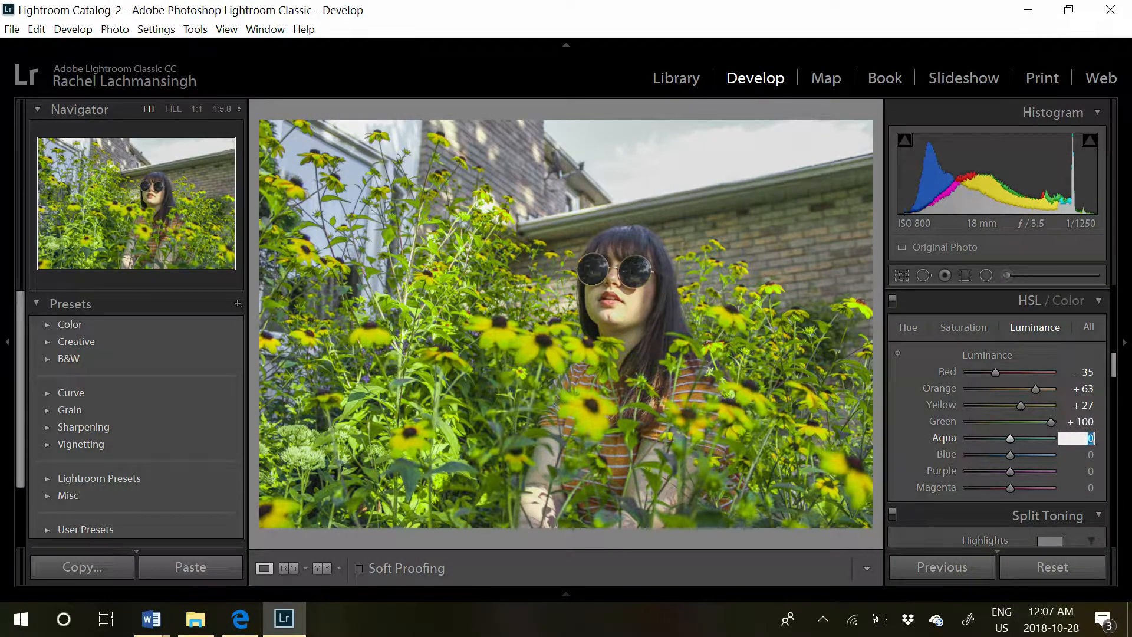
pyautogui.write('14')
pyautogui.press('Return')
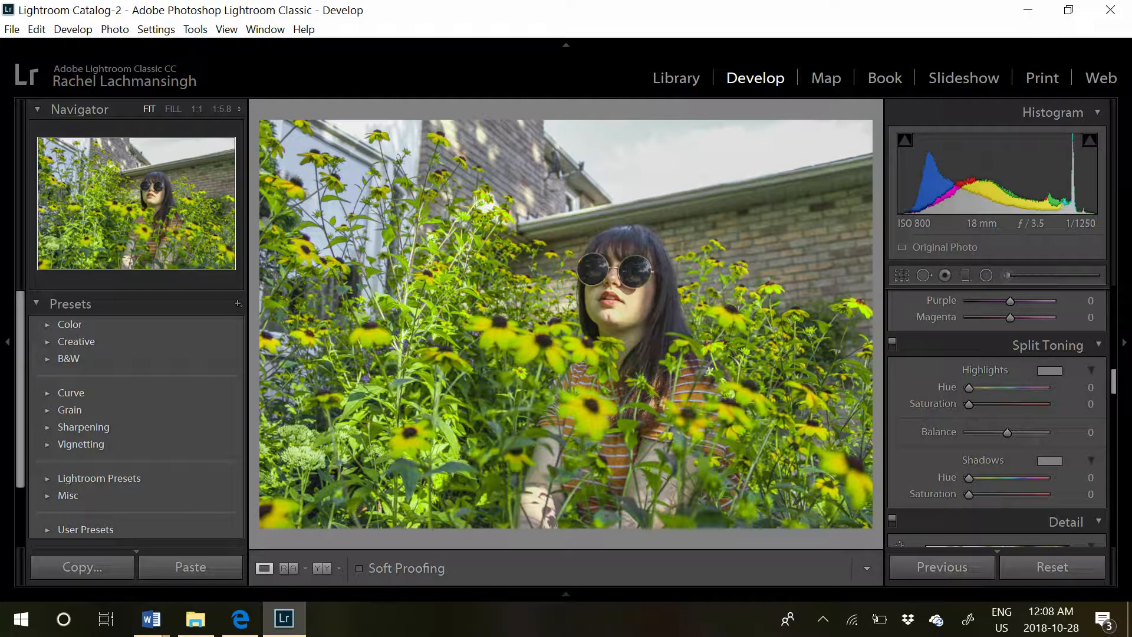
# Set the split toning highlights to hue 181 and saturation 22
pyautogui.click(1085, 387)
pyautogui.write('181')
pyautogui.press('Tab')
pyautogui.write('22')
pyautogui.press('Return')
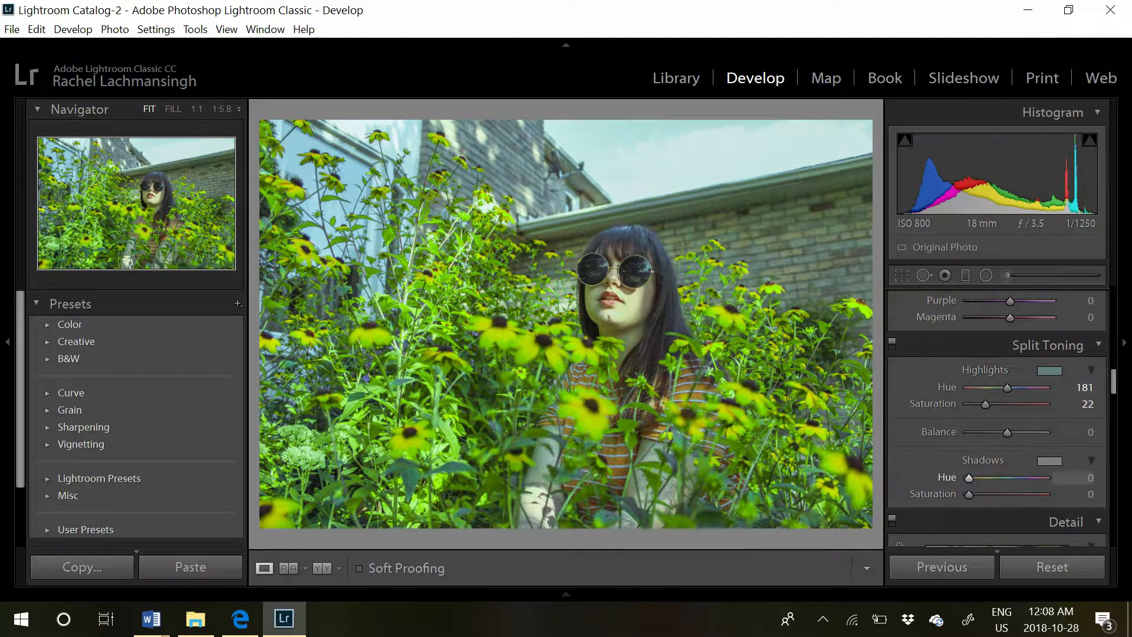
# Set the split toning shadows saturation to 27
pyautogui.click(1088, 495)
pyautogui.write('27')
pyautogui.press('Return')
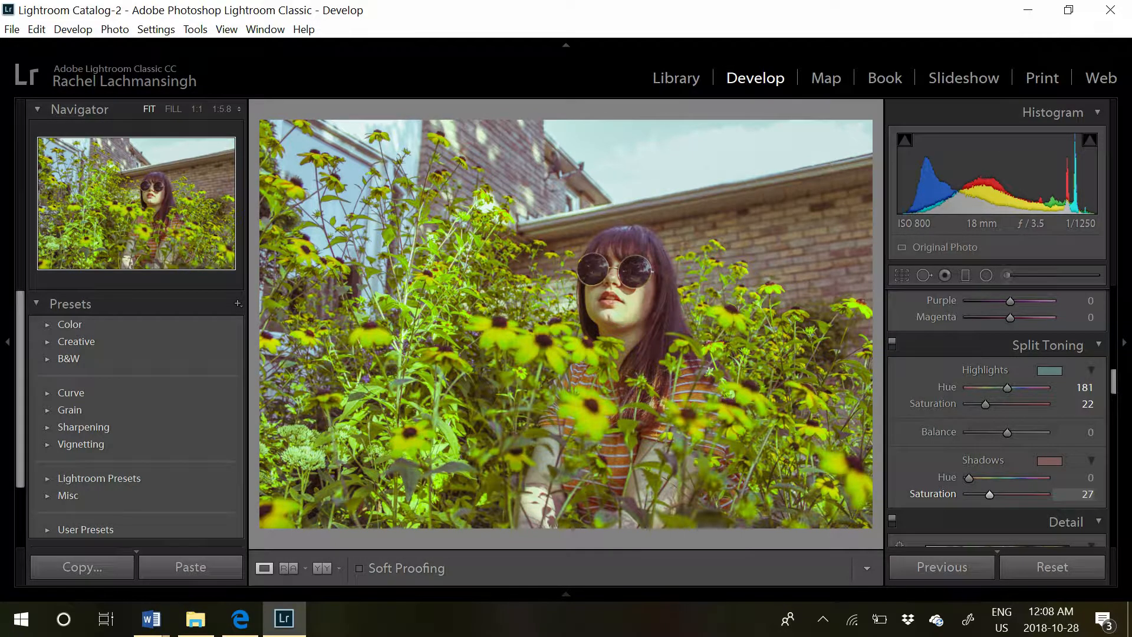
# In the camera calibration, set the red primary hue to -4 and the green primary hue to +55
pyautogui.scroll(-10, 997, 413)
pyautogui.scroll(-1, 996, 418)
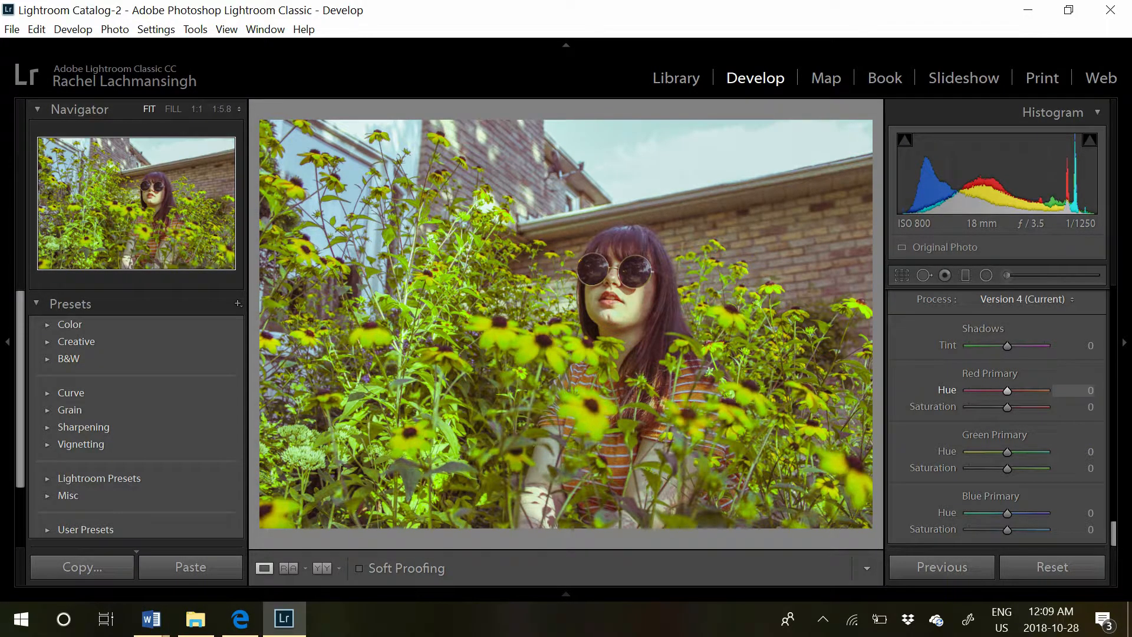
pyautogui.click(1089, 389)
pyautogui.write('-4')
pyautogui.press('Return')
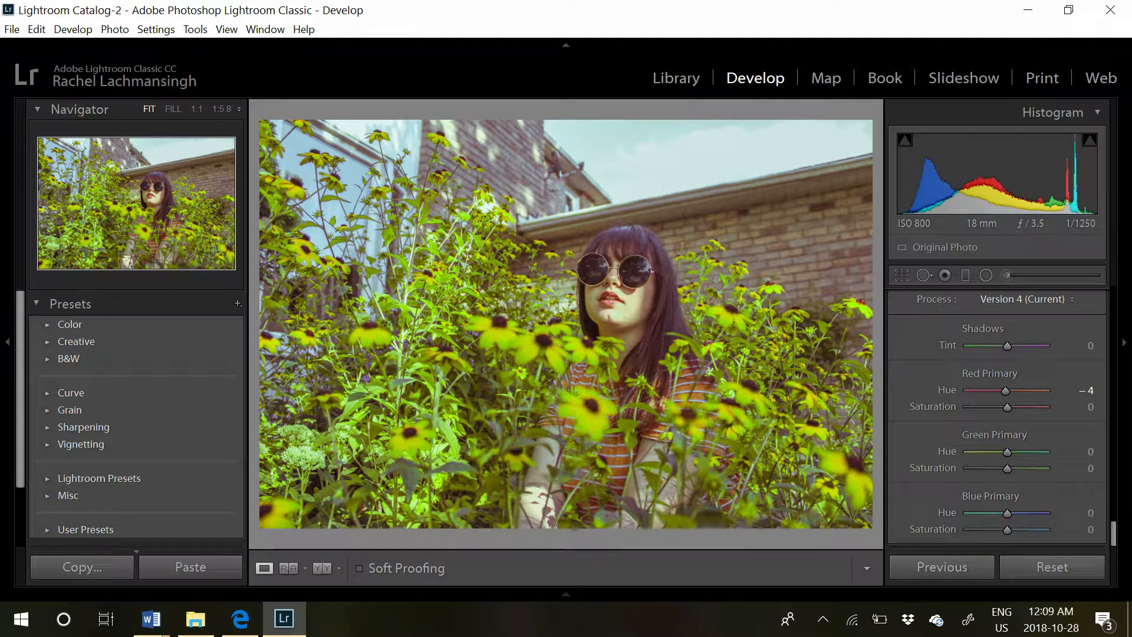
pyautogui.click(1082, 452)
pyautogui.write('55')
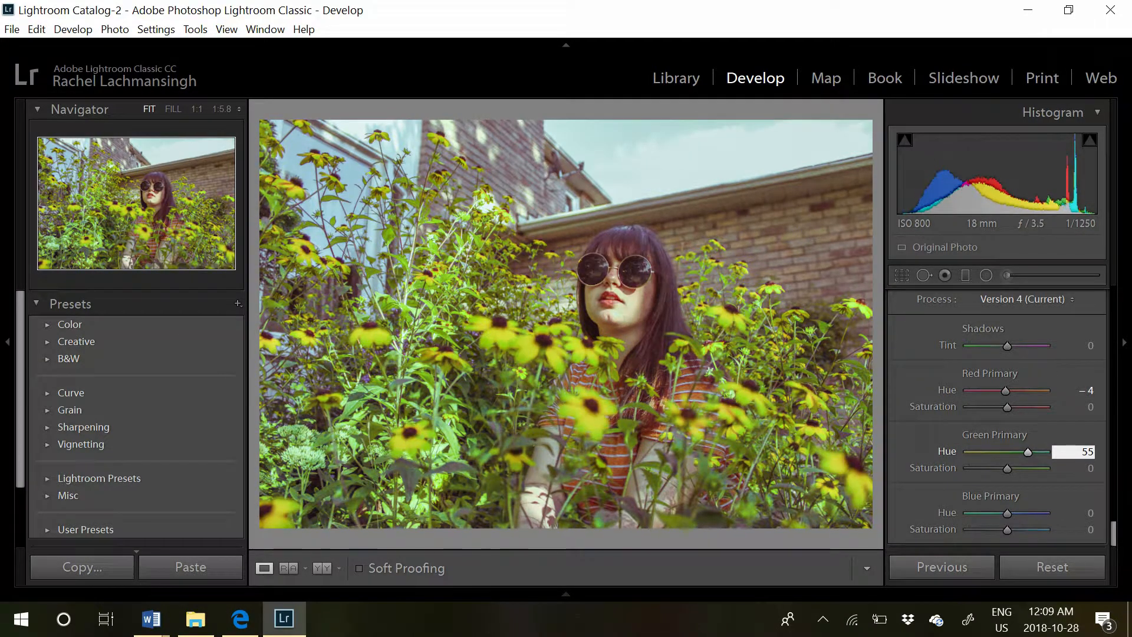
pyautogui.press('Return')
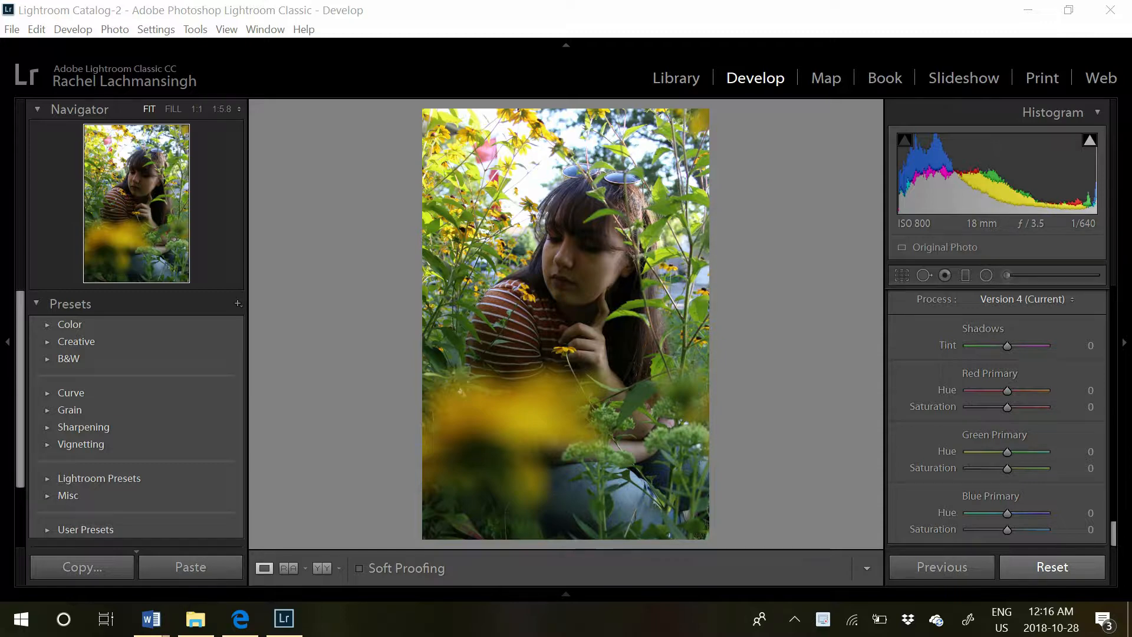
# Enable lens profile corrections for the vertical portrait and open the choice of lens make
pyautogui.scroll(5, 997, 412)
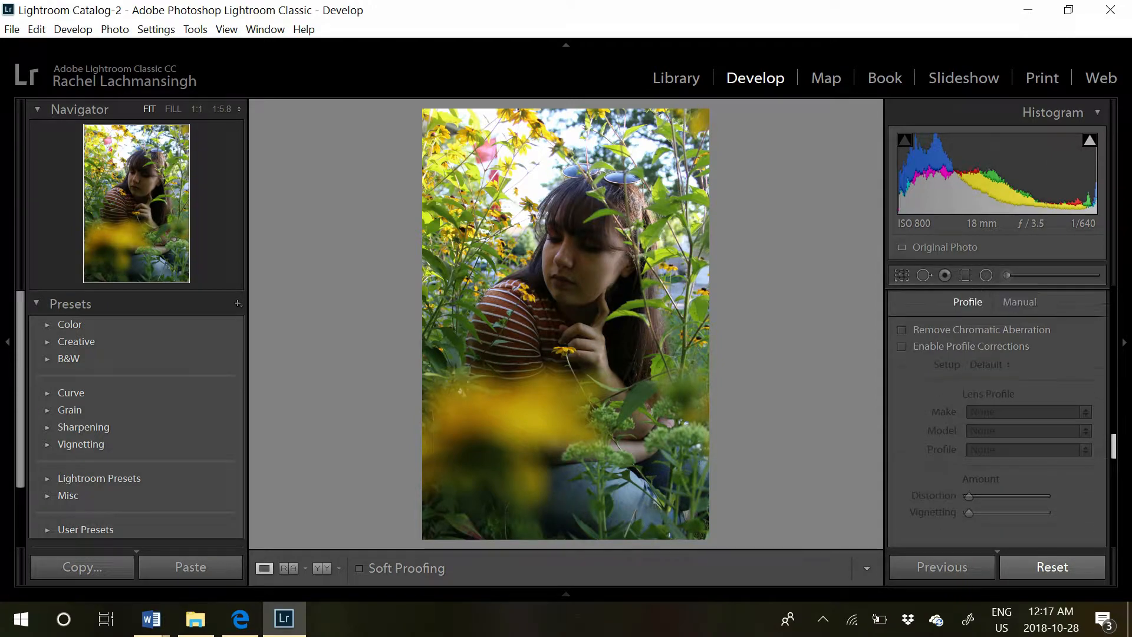
pyautogui.scroll(1, 1001, 416)
pyautogui.click(901, 389)
pyautogui.click(1029, 454)
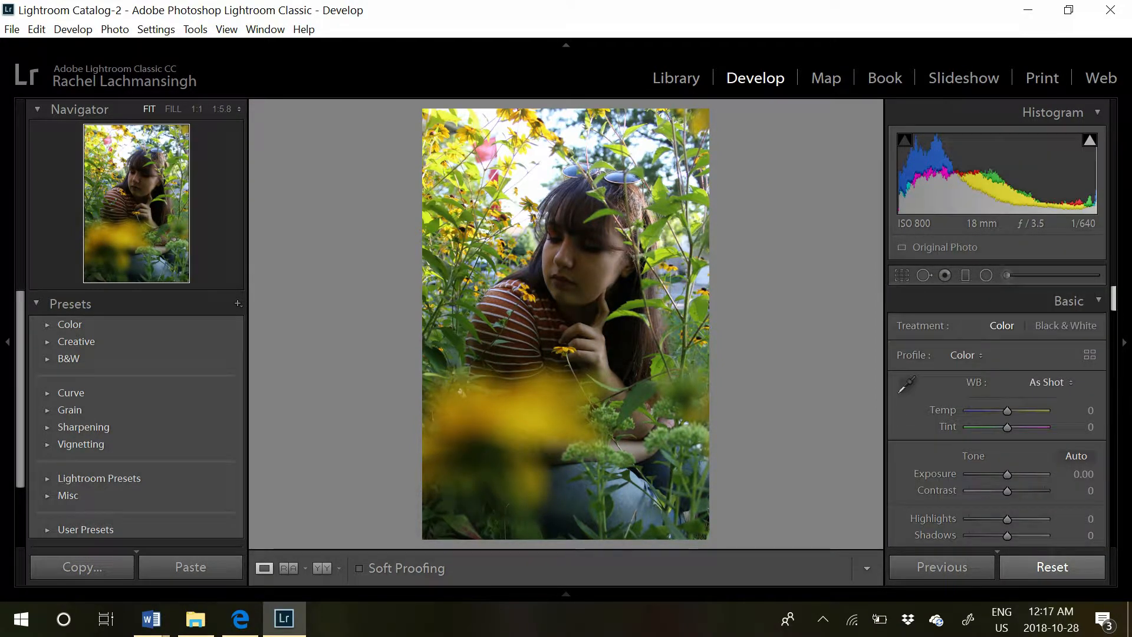
# Set the white balance temperature to +3 and the tint to -3
pyautogui.scroll(-1, 996, 413)
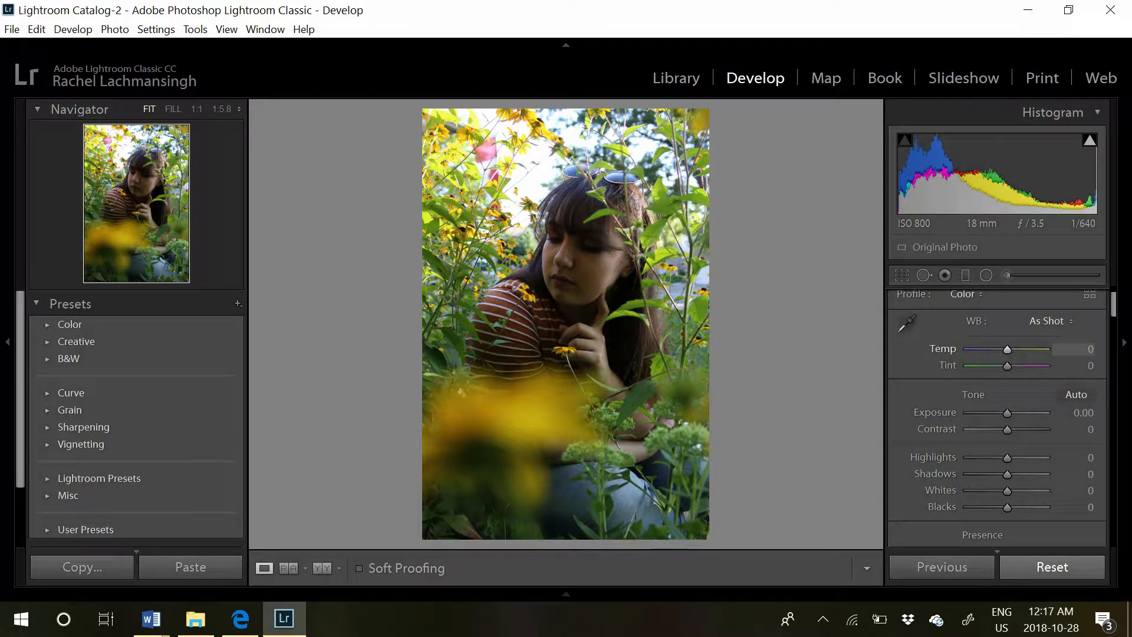
pyautogui.click(1073, 349)
pyautogui.write('3')
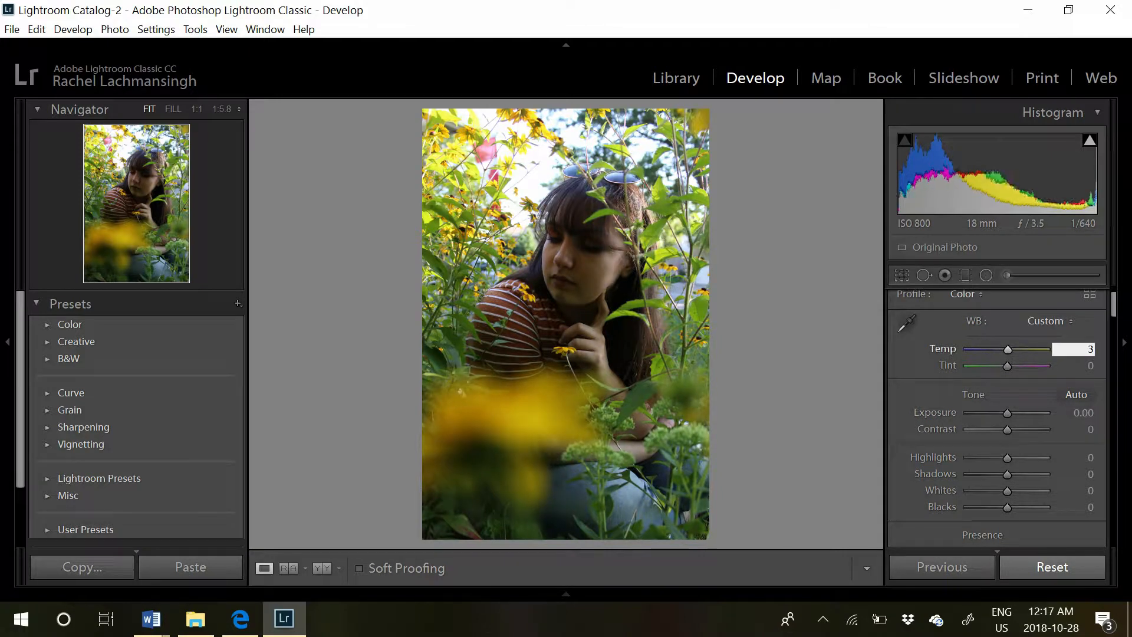
pyautogui.press('Return')
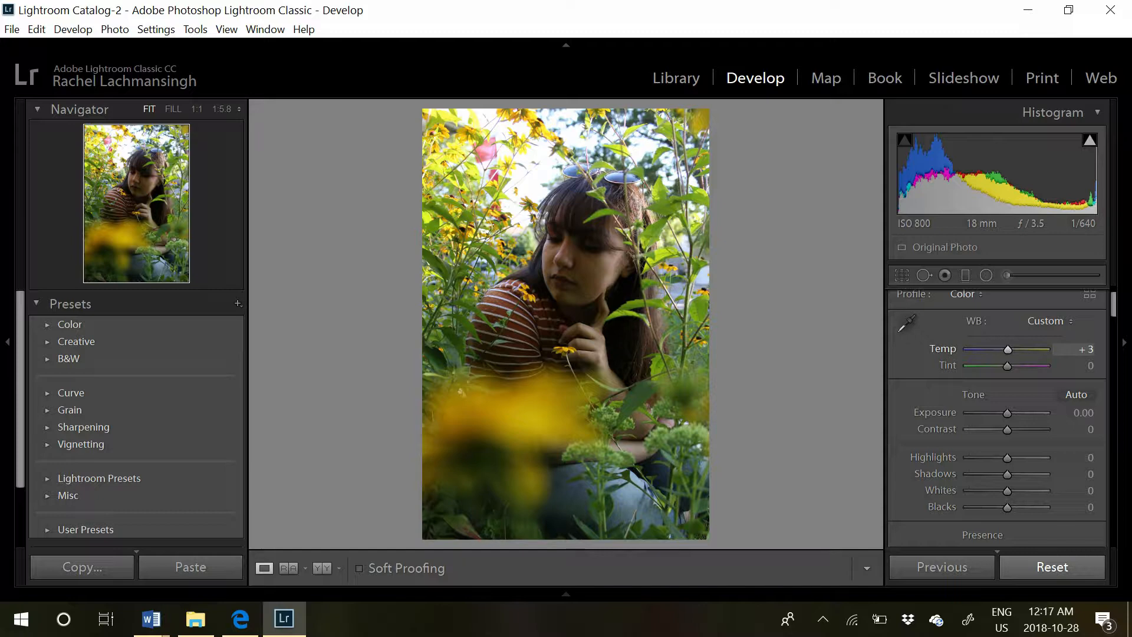
pyautogui.press('Tab')
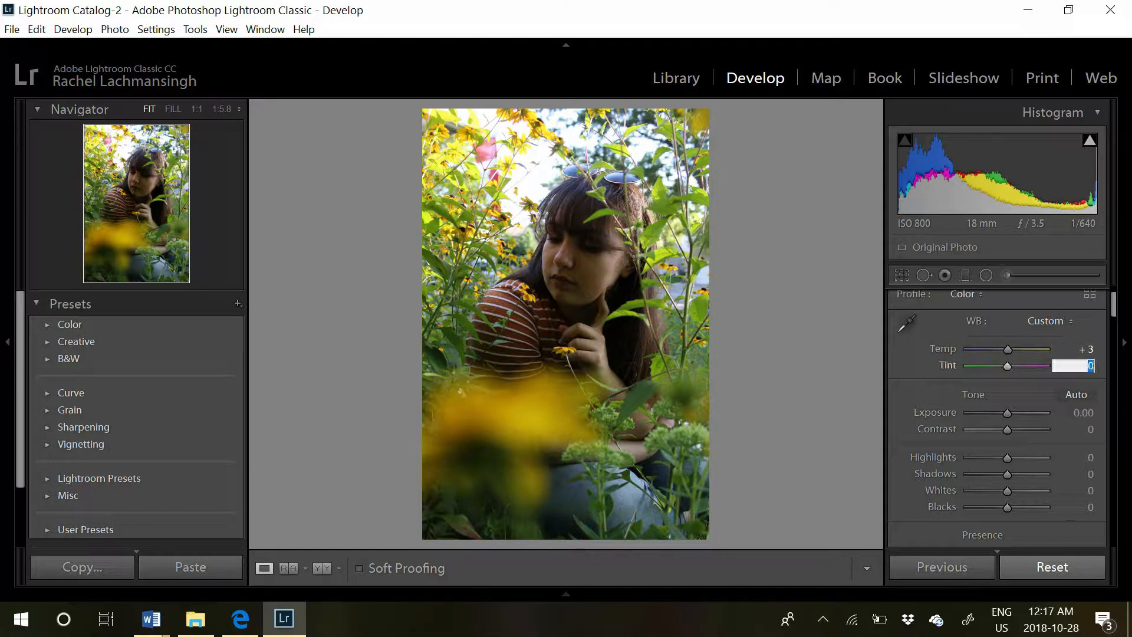
pyautogui.write('-3')
pyautogui.press('Return')
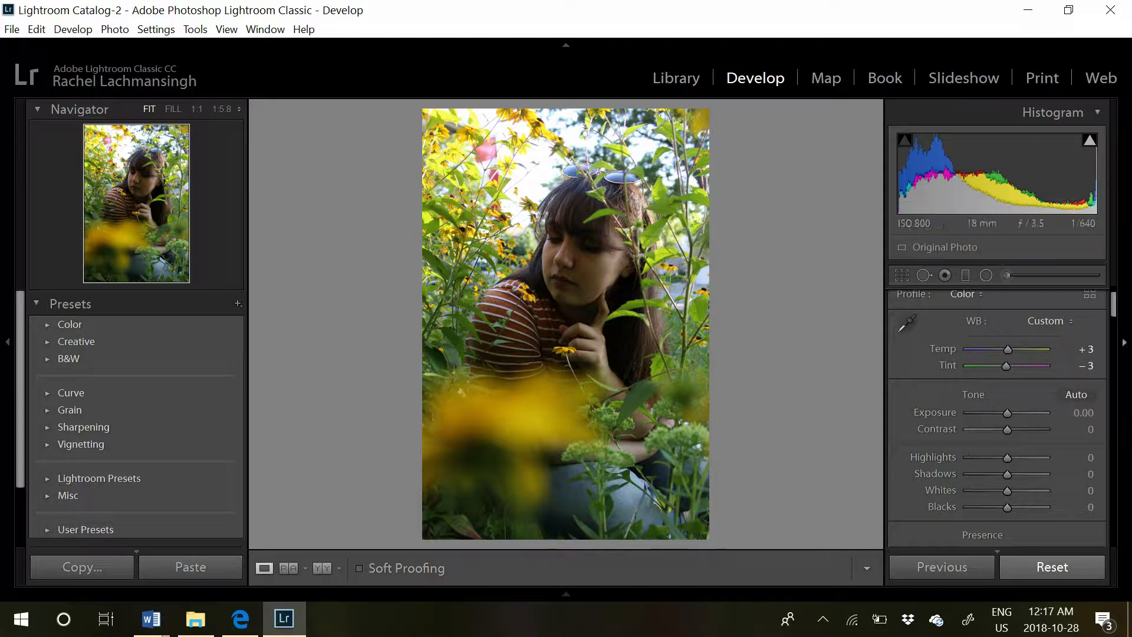
# Set the exposure to +0.10 and lower the highlights to -100
pyautogui.click(1076, 412)
pyautogui.write('0.2')
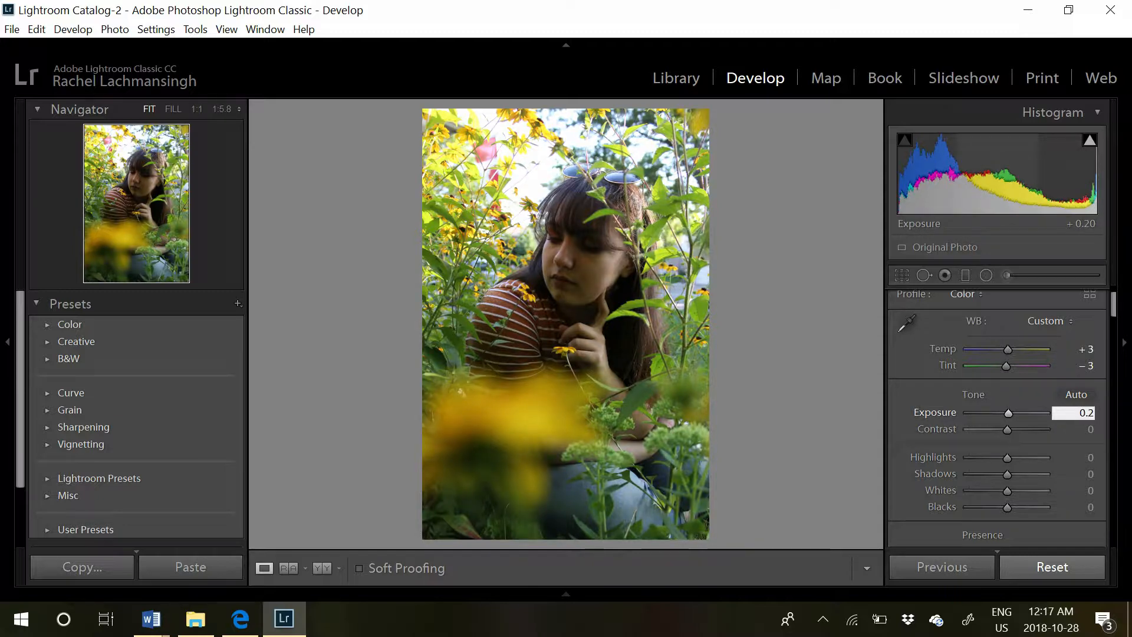
pyautogui.press('BackSpace')
pyautogui.press('BackSpace')
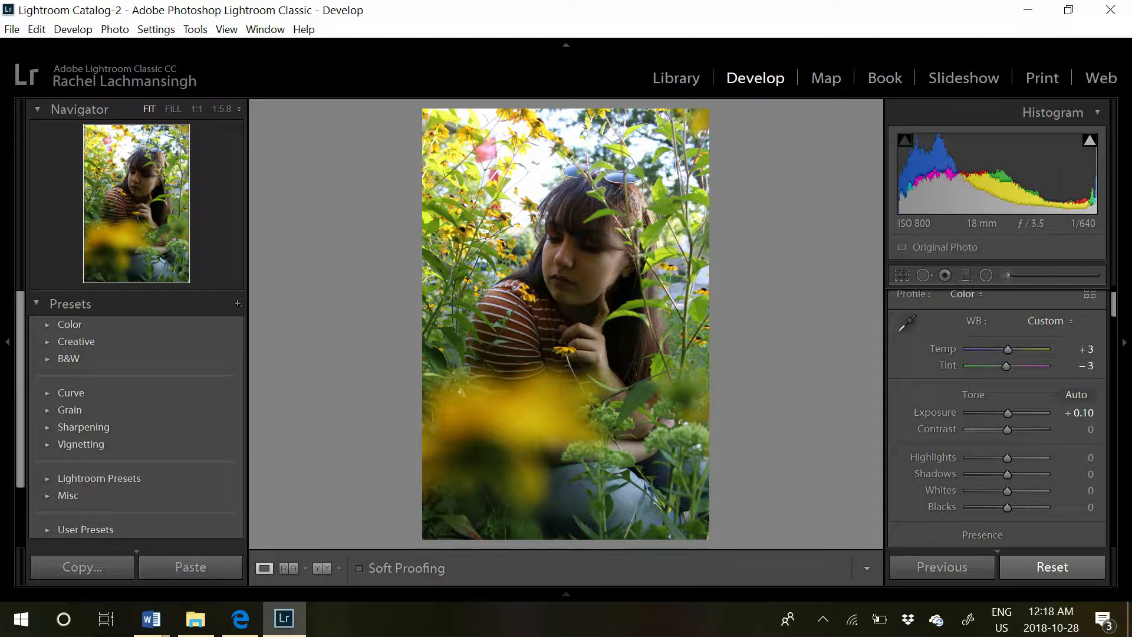
pyautogui.moveTo(1007, 458); pyautogui.dragTo(968, 458)
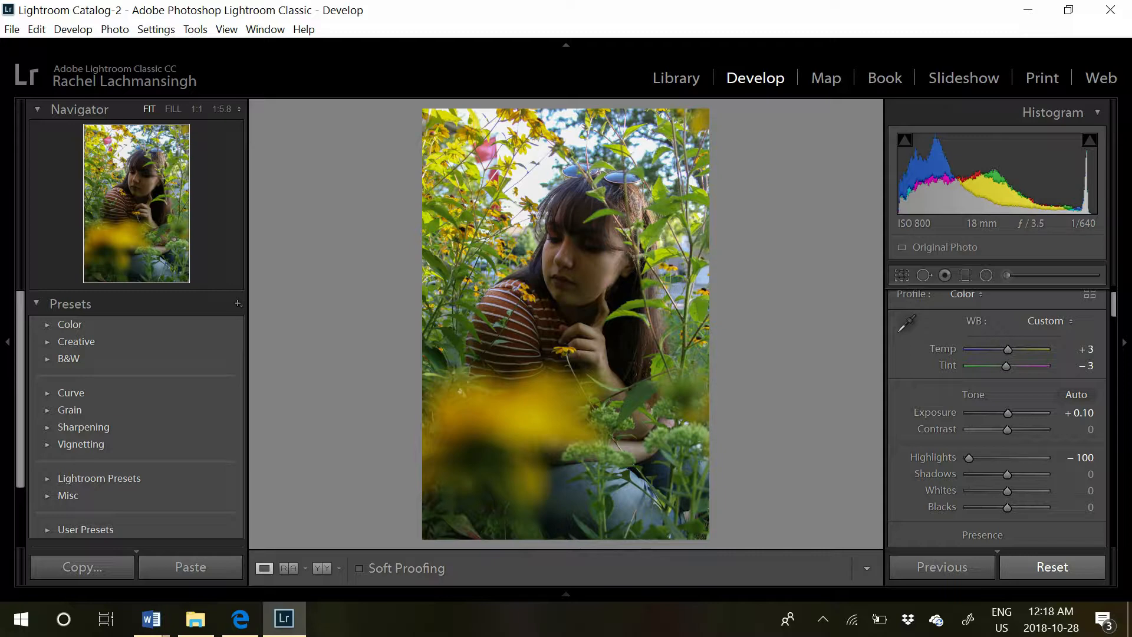
# Raise the shadows to +77 and the blacks to +63
pyautogui.click(1080, 474)
pyautogui.write('77')
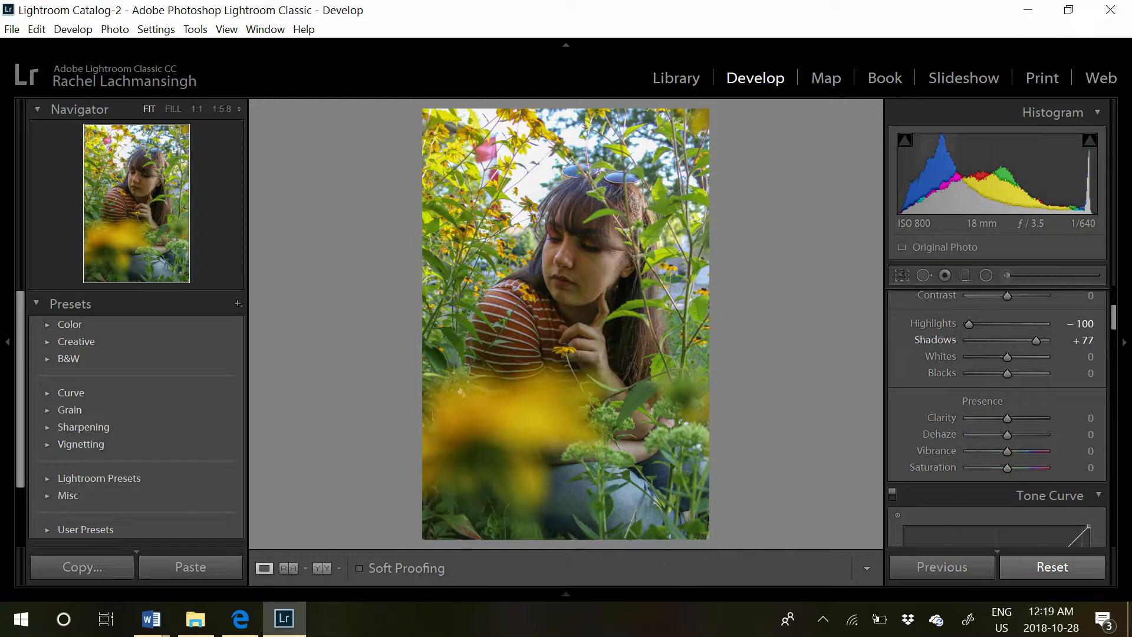
pyautogui.click(1086, 374)
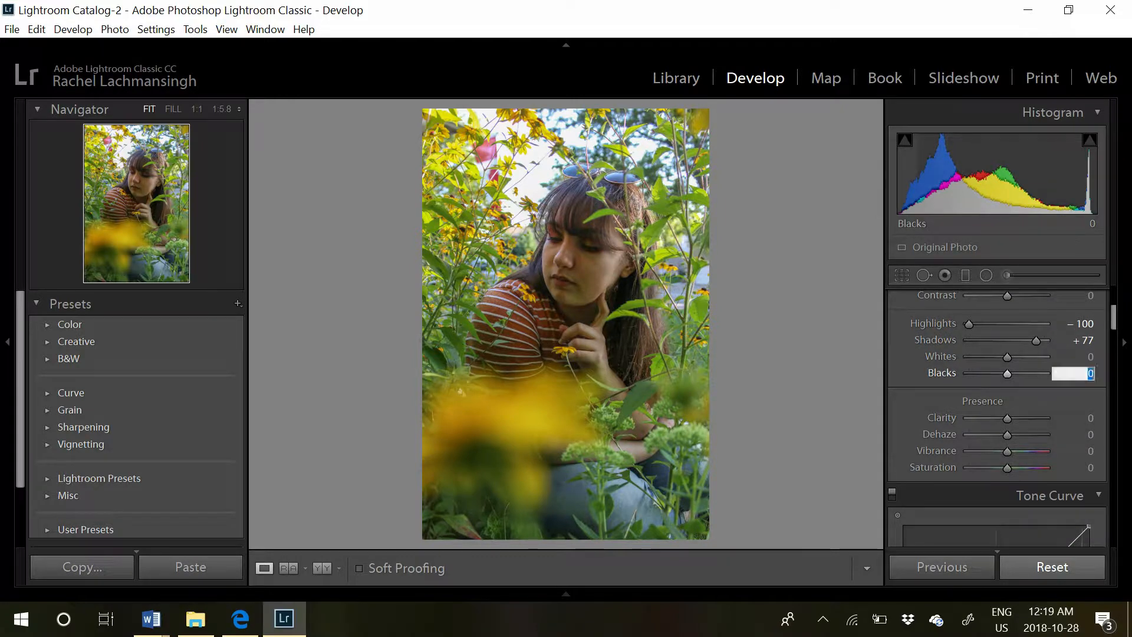
pyautogui.write('63')
pyautogui.press('Return')
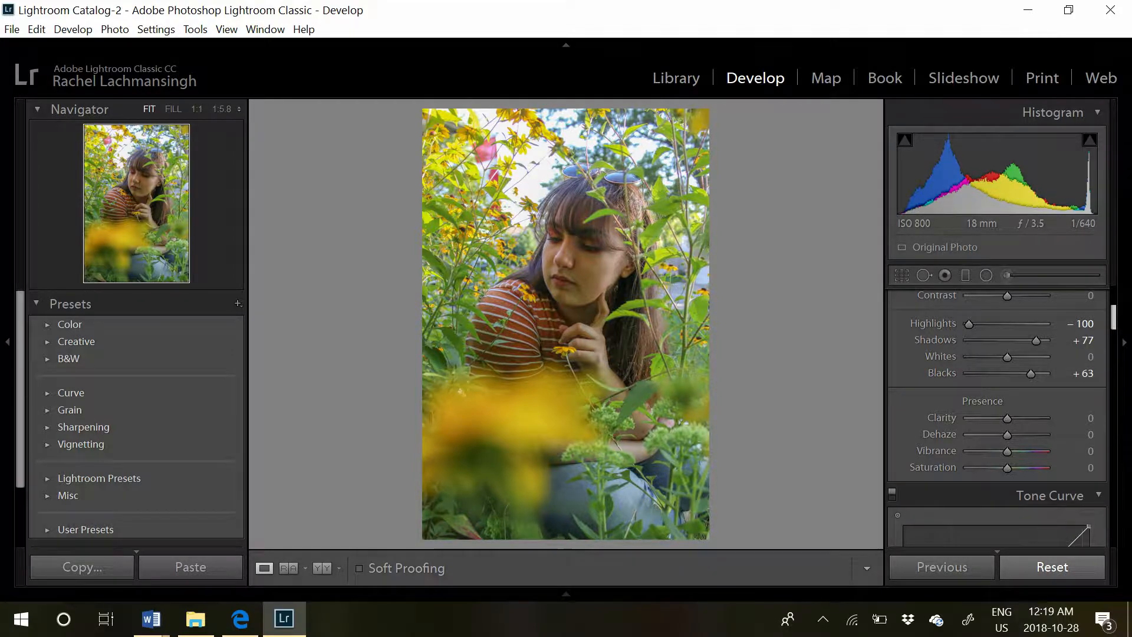
# Shape the RGB tone curve by lifting the black point slightly, lowering the shadows a little and anchoring the highlights at about 77.6%
pyautogui.scroll(-4, 997, 419)
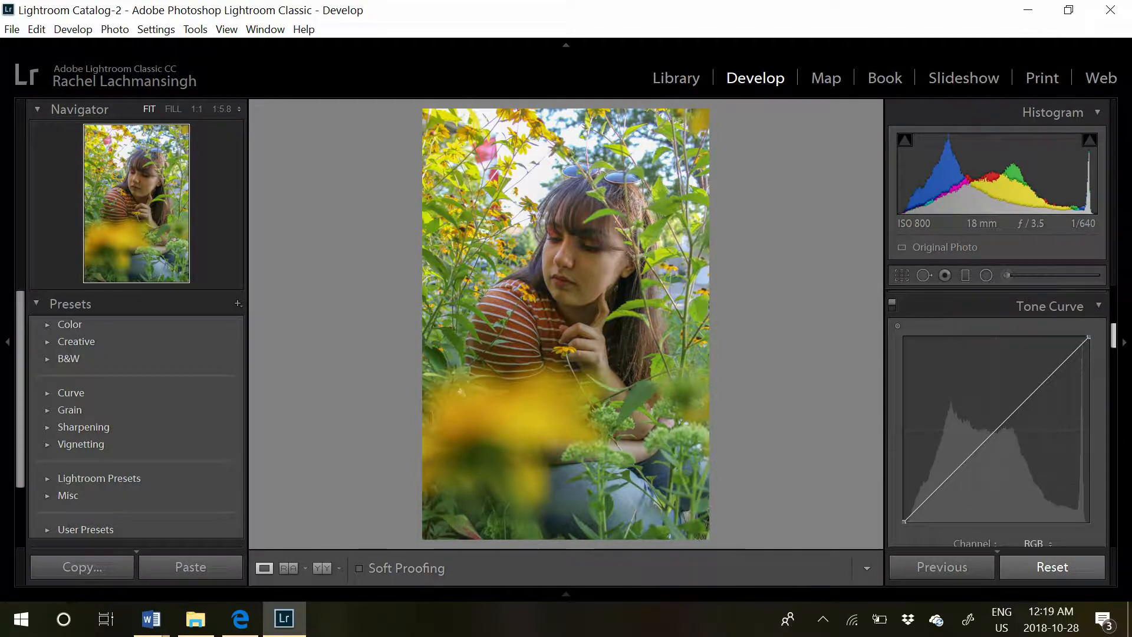
pyautogui.moveTo(904, 522); pyautogui.dragTo(904, 516)
pyautogui.moveTo(950, 471); pyautogui.dragTo(951, 477)
pyautogui.click(1047, 378)
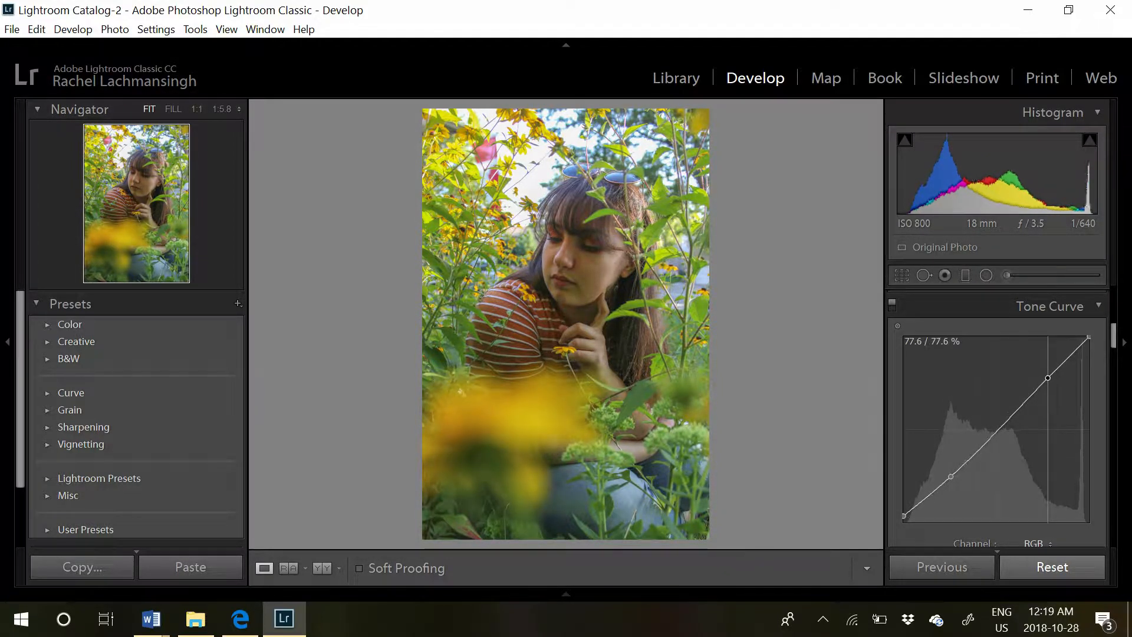
# Set the red hue to +22 in the HSL adjustments
pyautogui.scroll(-4, 996, 419)
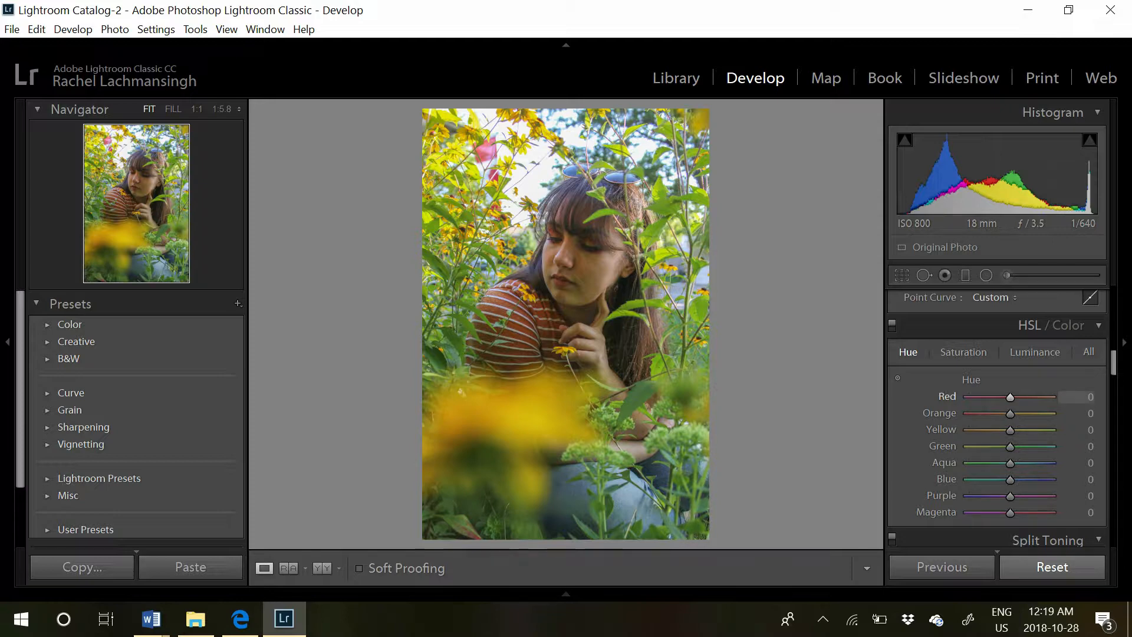
pyautogui.click(1085, 396)
pyautogui.write('22')
pyautogui.press('Return')
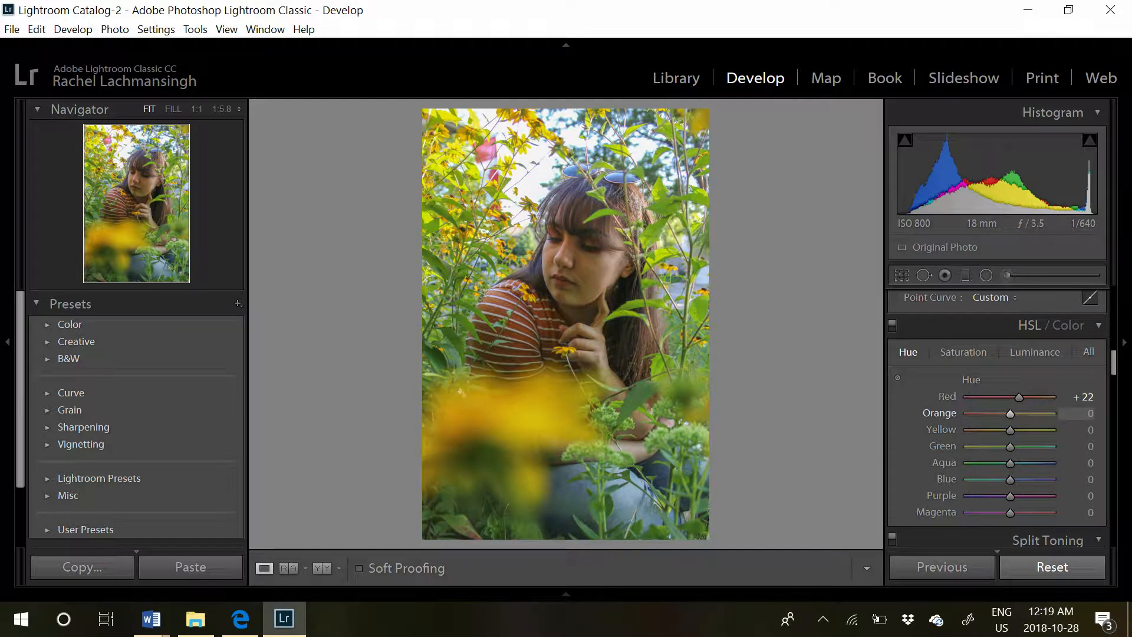
# Set the HSL hue of orange to -9, green to -18 and blue to -19
pyautogui.click(1078, 413)
pyautogui.write('-9')
pyautogui.press('Return')
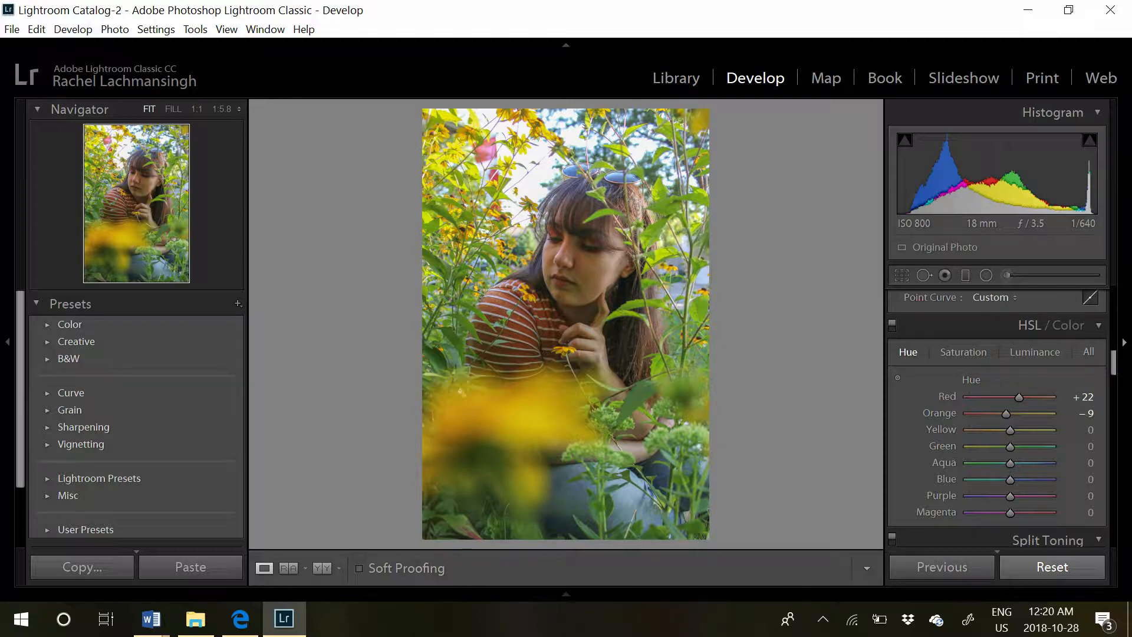
pyautogui.moveTo(1009, 447); pyautogui.dragTo(1002, 446)
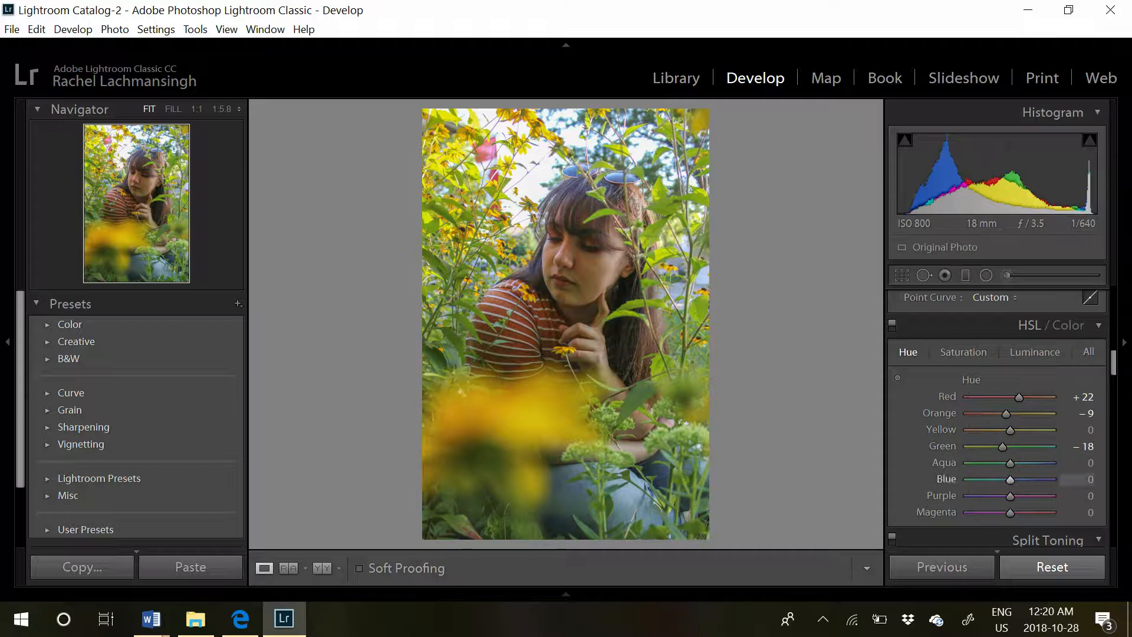
pyautogui.click(1076, 479)
pyautogui.write('-19')
pyautogui.press('Return')
# Set the HSL saturation of orange to +17 and green to +1
pyautogui.click(962, 352)
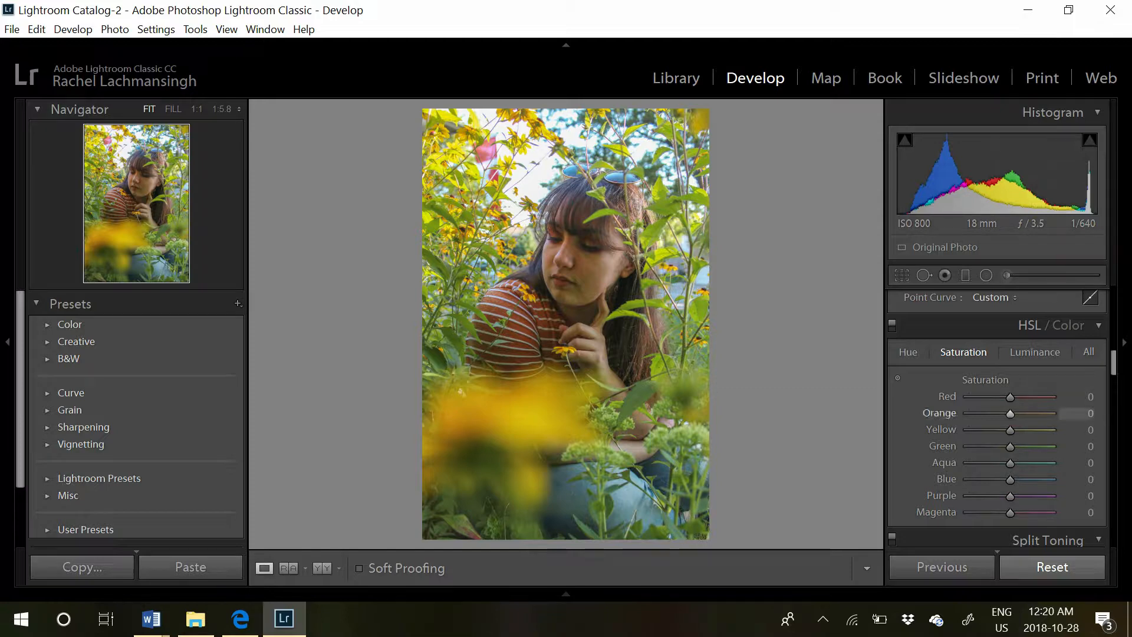
pyautogui.click(1077, 413)
pyautogui.write('17')
pyautogui.press('Return')
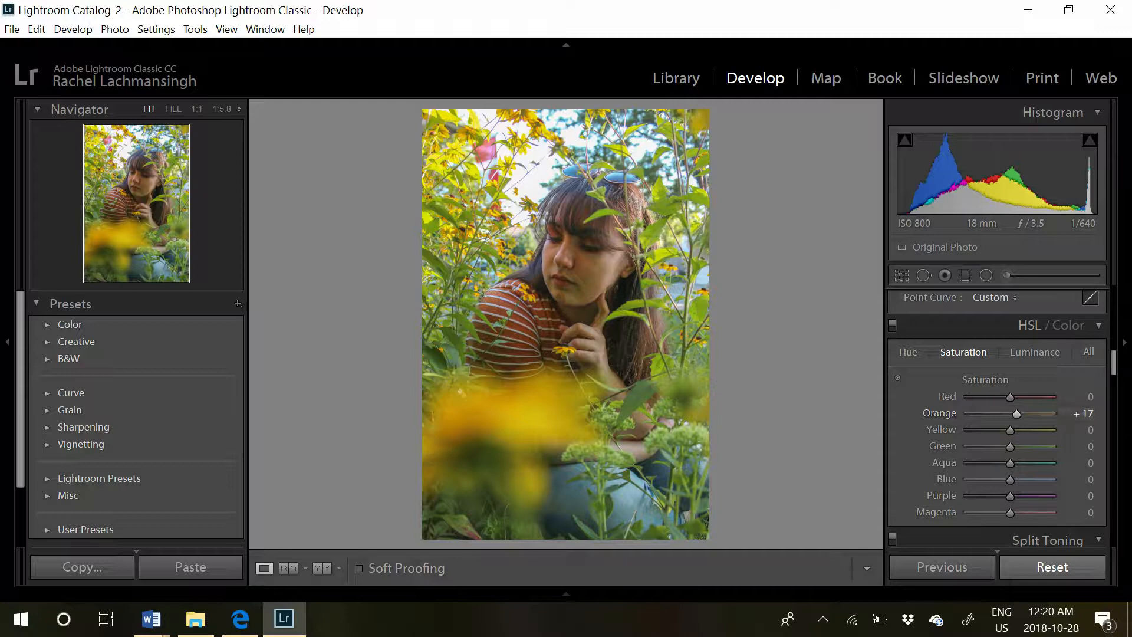
pyautogui.click(1084, 463)
pyautogui.click(1083, 446)
pyautogui.write('1')
pyautogui.press('Return')
# Lower the aqua saturation to -48 and raise the blue saturation to +17
pyautogui.click(1076, 479)
pyautogui.press('BackSpace')
pyautogui.hotkey('shift', 'Tab')
pyautogui.write('-48')
pyautogui.press('Return')
pyautogui.press('Tab')
pyautogui.write('17')
pyautogui.press('Return')
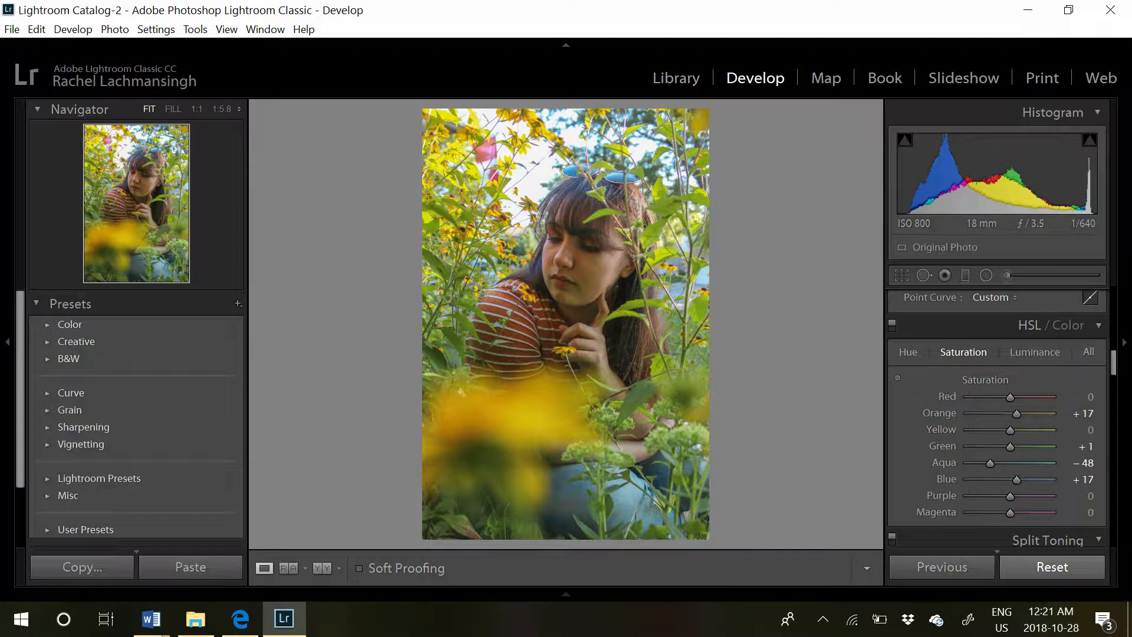
# Set the HSL luminance of orange to +45 and aqua to -55
pyautogui.click(1034, 352)
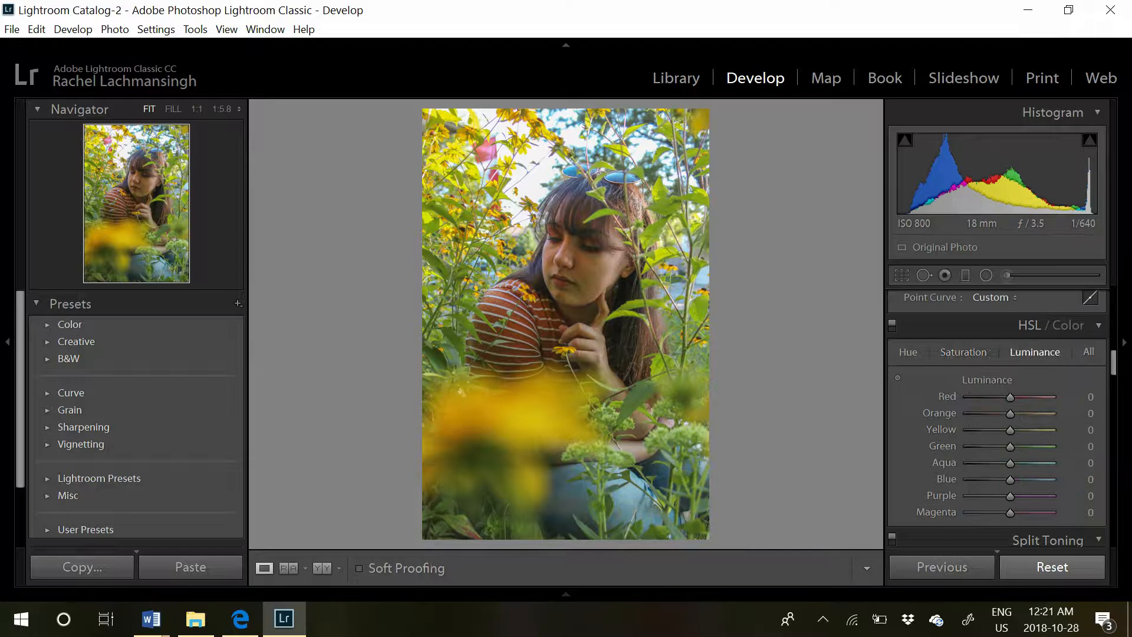
pyautogui.click(1076, 414)
pyautogui.write('45')
pyautogui.press('Return')
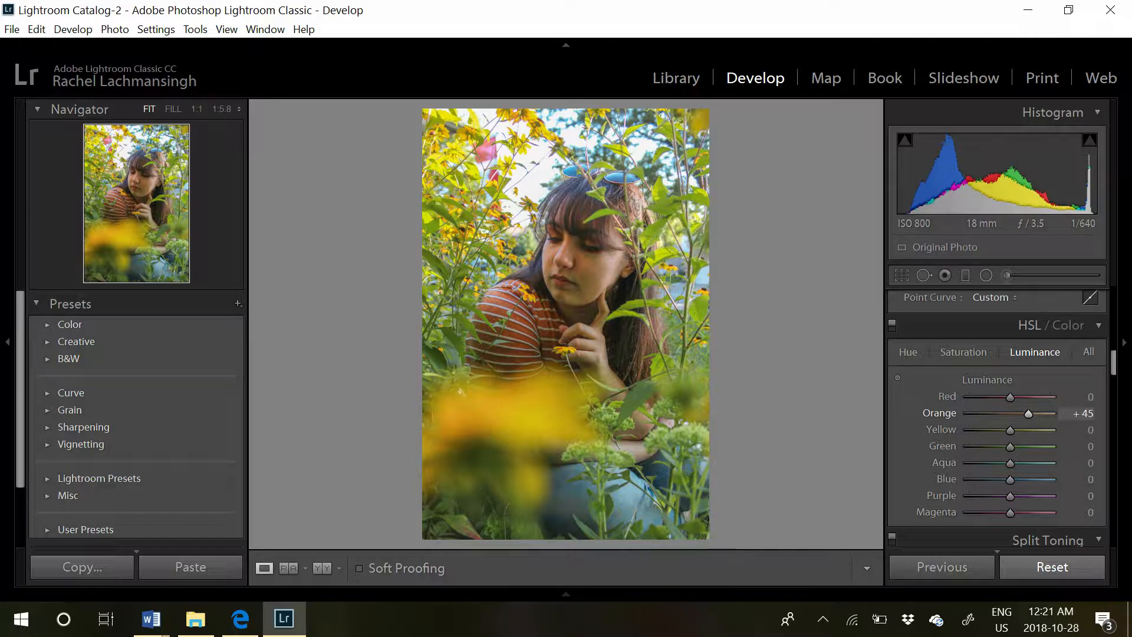
pyautogui.click(1076, 463)
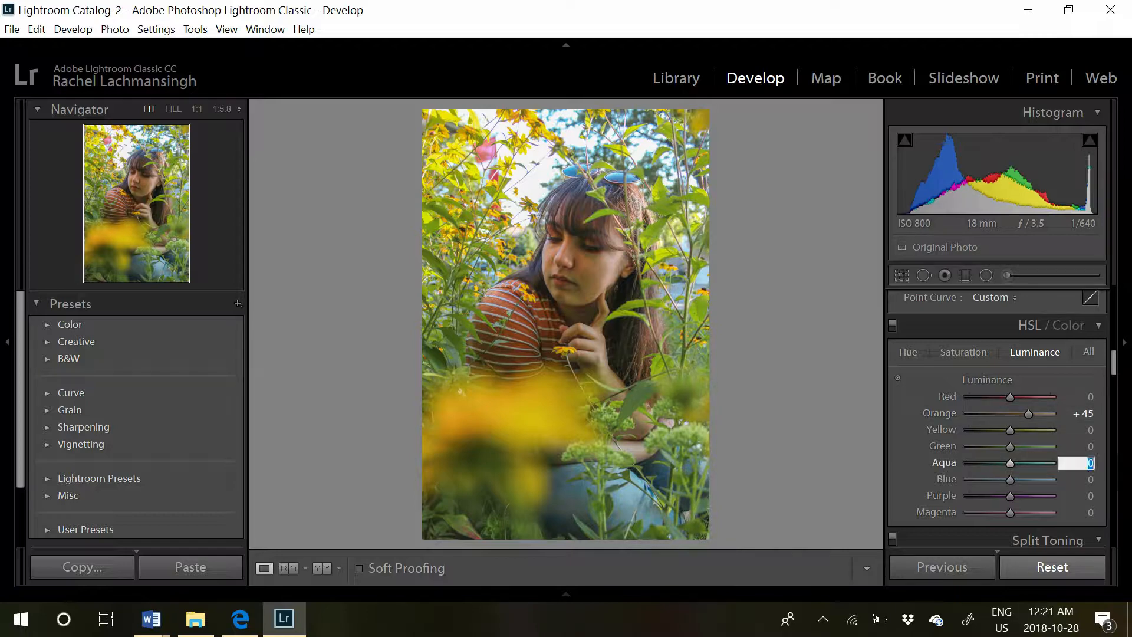
pyautogui.write('-55')
pyautogui.press('Return')
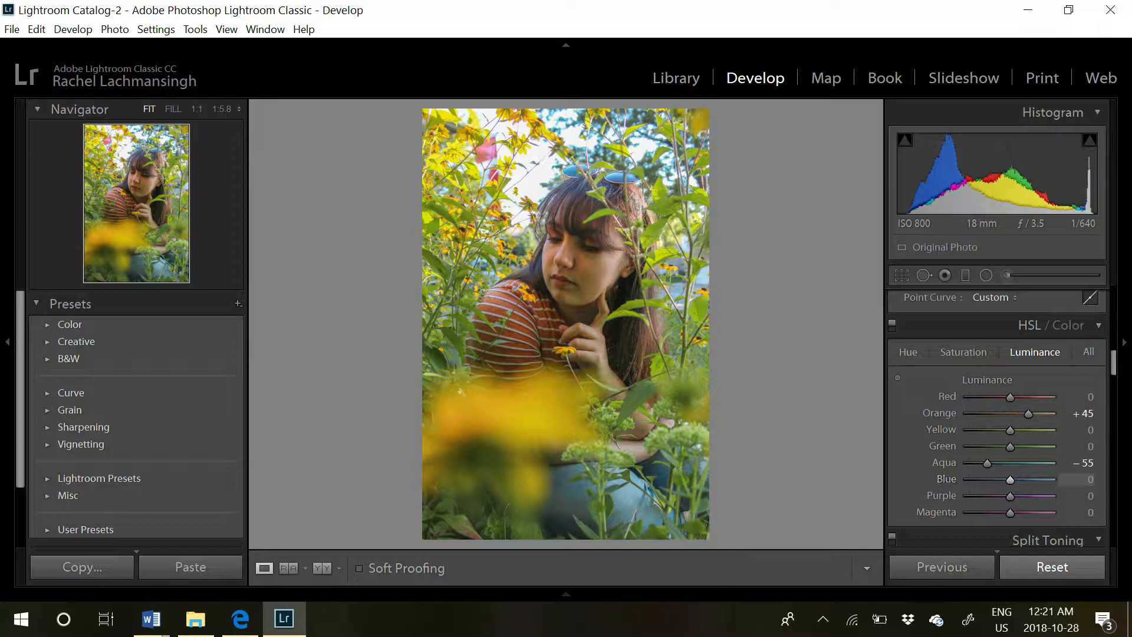
# Split-tone the highlights with hue 56 and saturation 25, and the shadows with hue 174 and saturation 3
pyautogui.moveTo(1113, 362); pyautogui.dragTo(1113, 383)
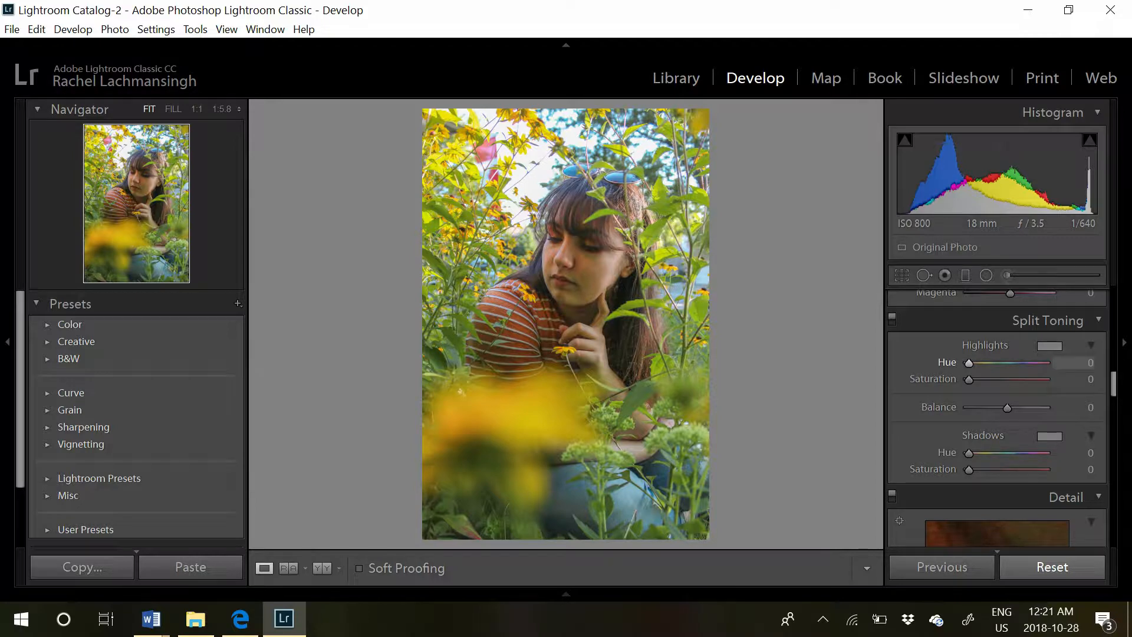
pyautogui.click(1073, 362)
pyautogui.write('56')
pyautogui.press('Return')
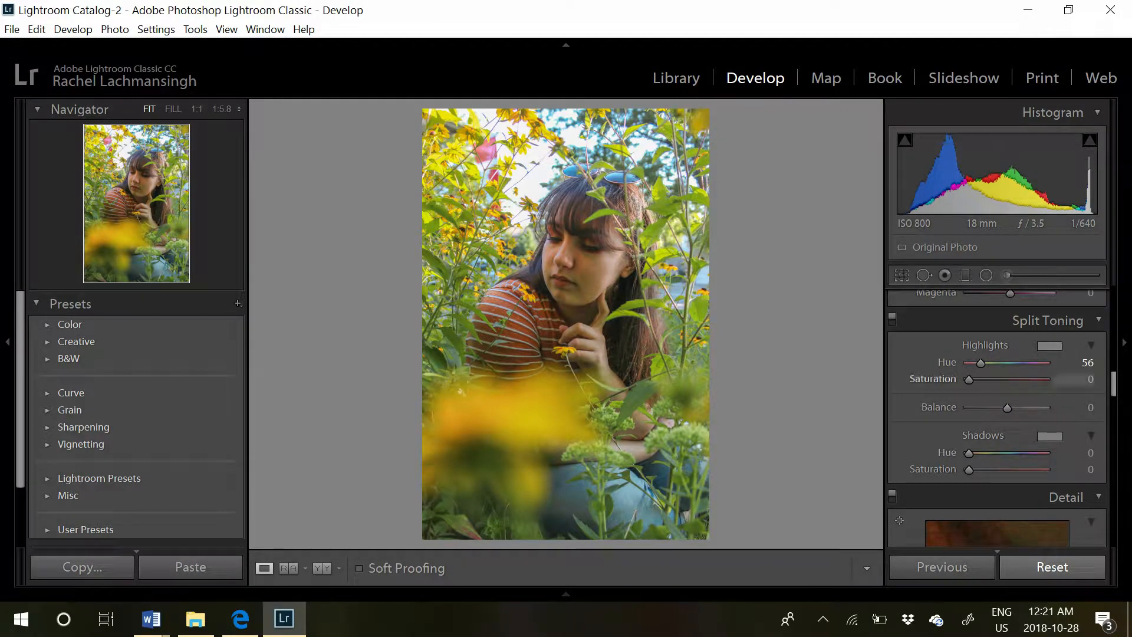
pyautogui.click(1073, 380)
pyautogui.write('25')
# Set the noise reduction luminance to 12 in the detail adjustments
pyautogui.scroll(-5, 996, 421)
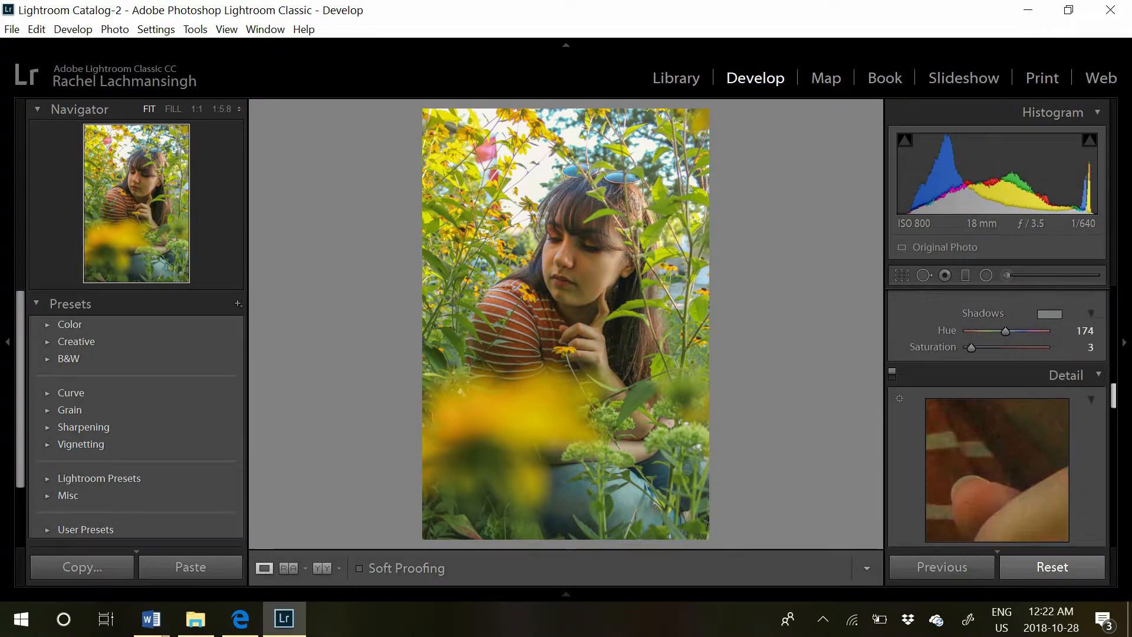
pyautogui.scroll(-2, 997, 421)
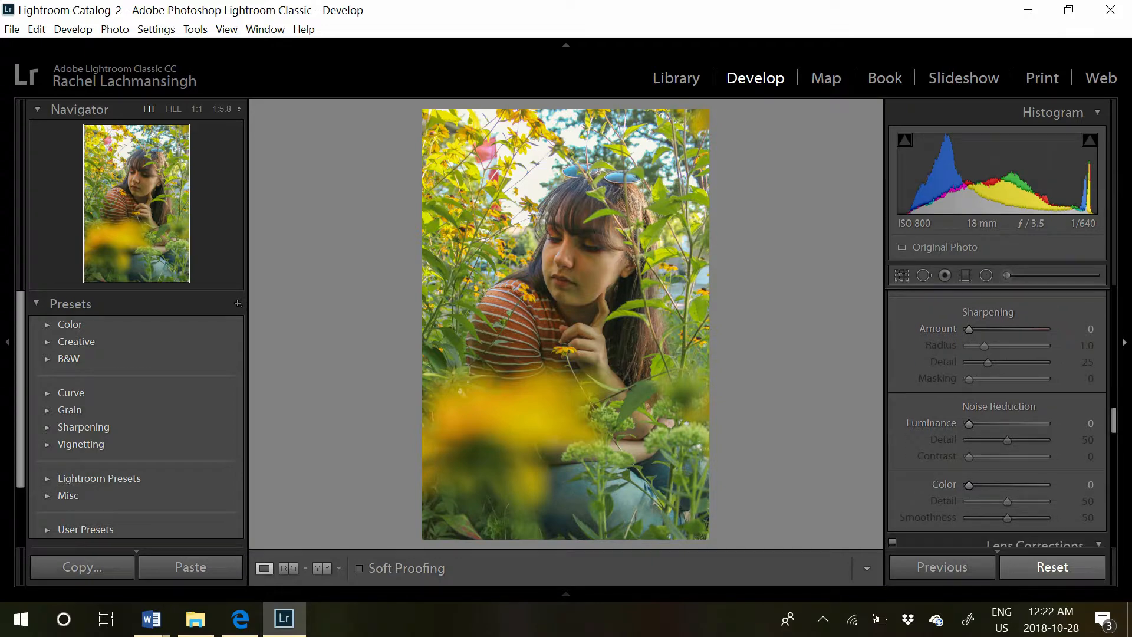
pyautogui.click(1073, 423)
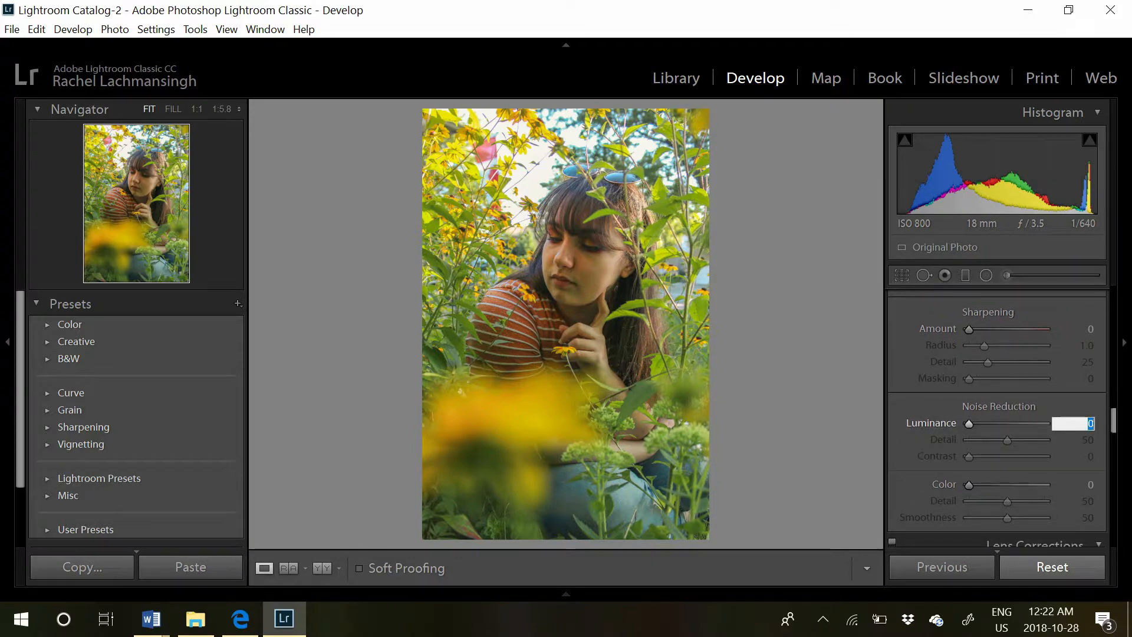
pyautogui.write('24')
pyautogui.press('Return')
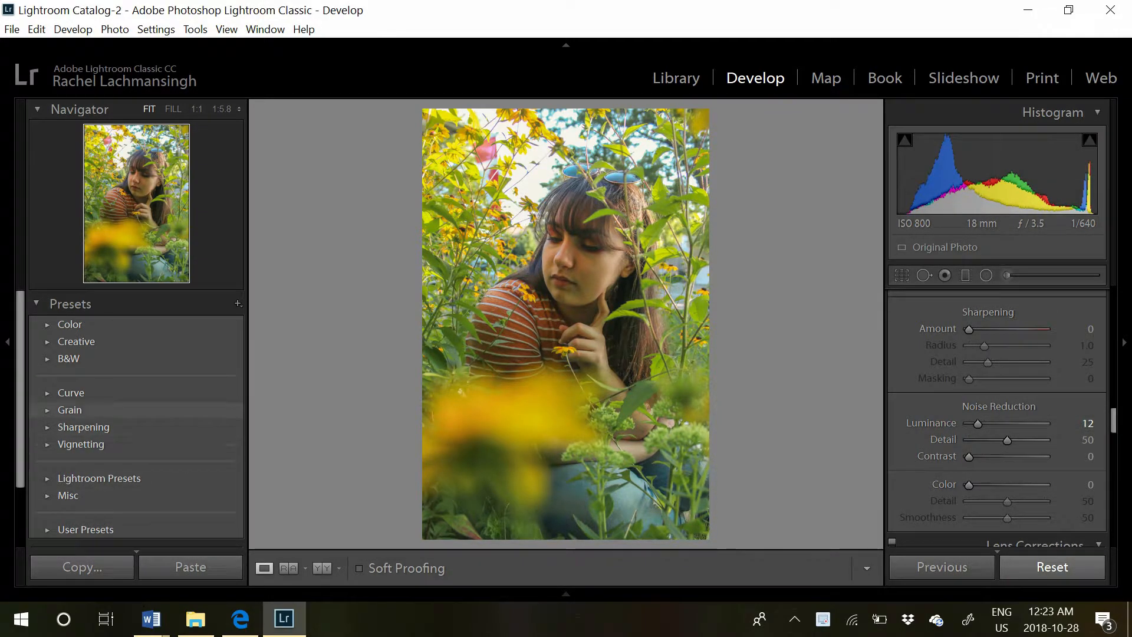
# Apply the Grain - Light preset to the portrait and collapse the grain preset group
pyautogui.click(70, 409)
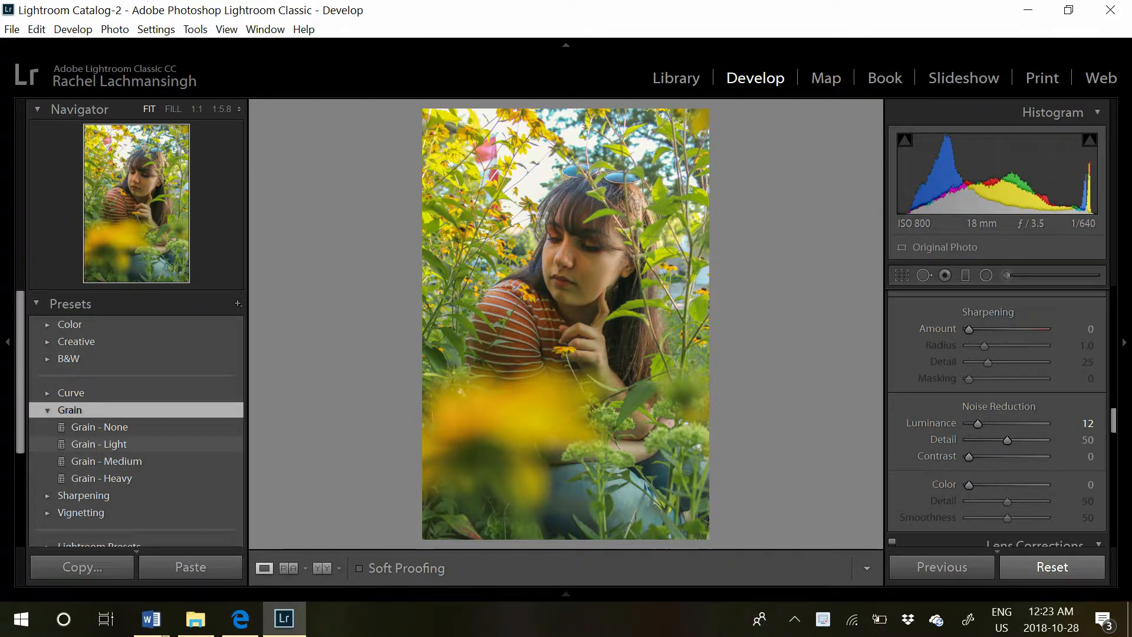
pyautogui.click(99, 444)
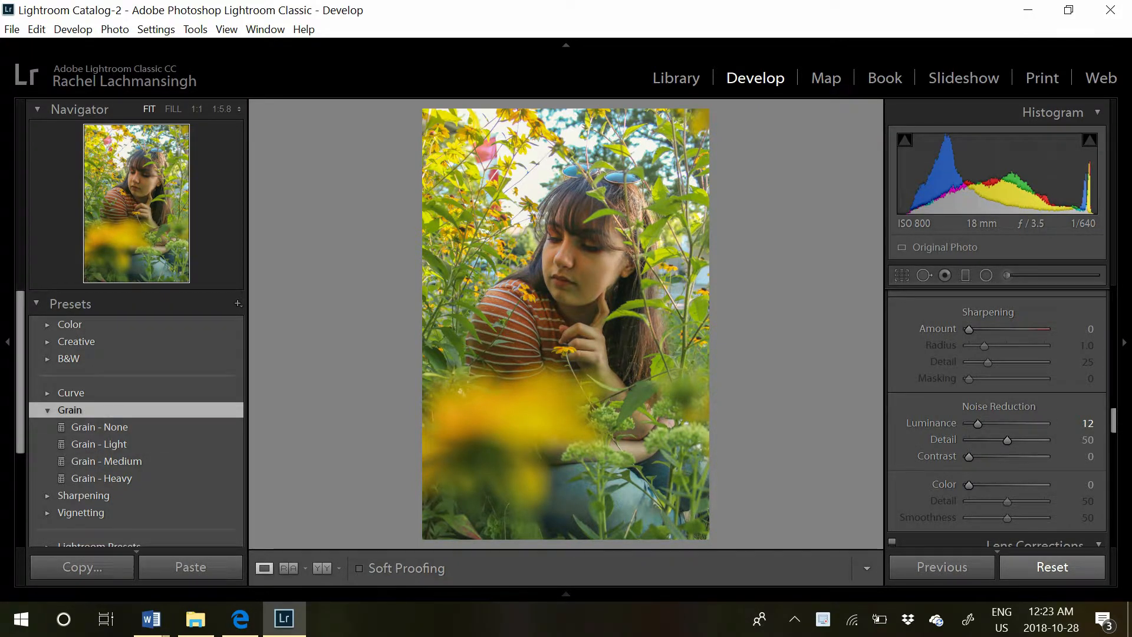
pyautogui.click(69, 410)
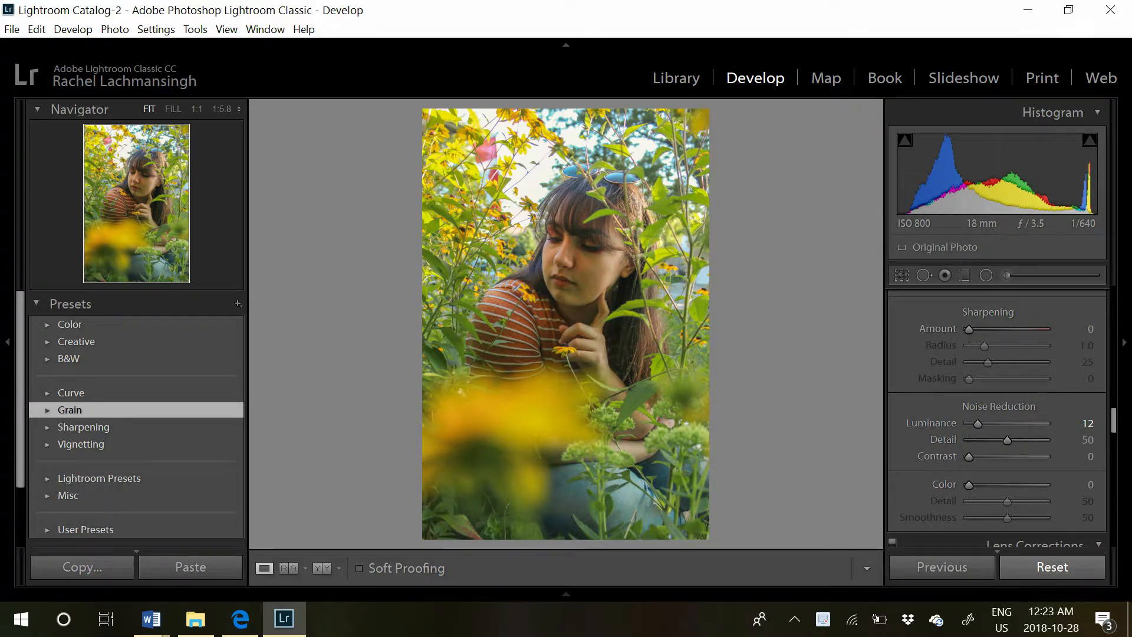
# Set the camera calibration's green primary hue to +71 and the blue primary to hue -12 and saturation -22
pyautogui.scroll(-10, 1002, 425)
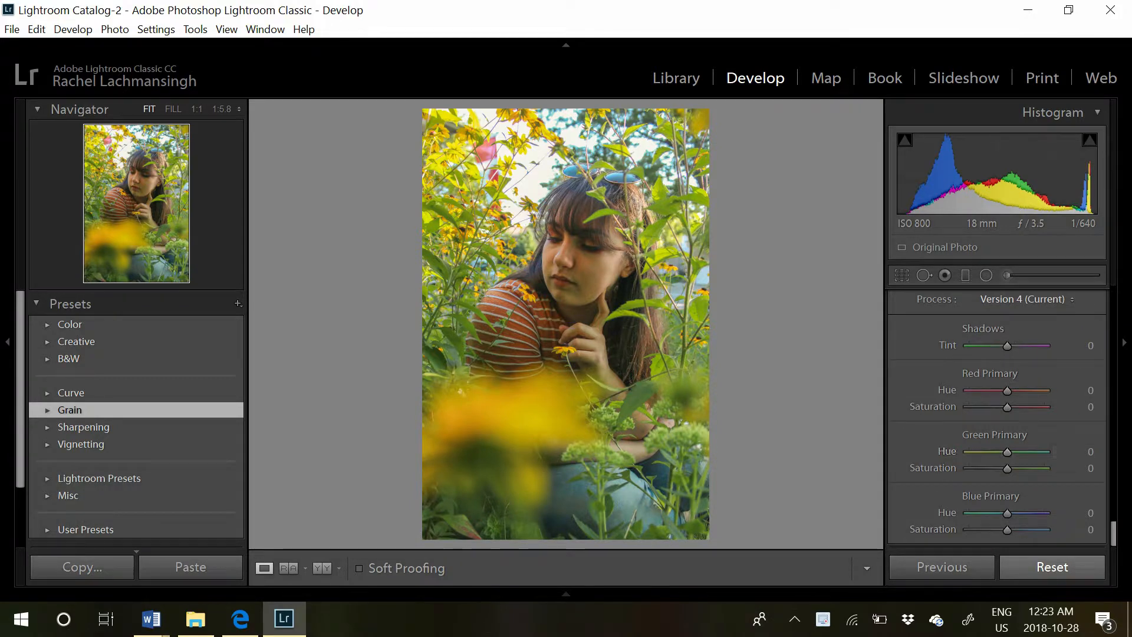
pyautogui.click(1072, 452)
pyautogui.write('84')
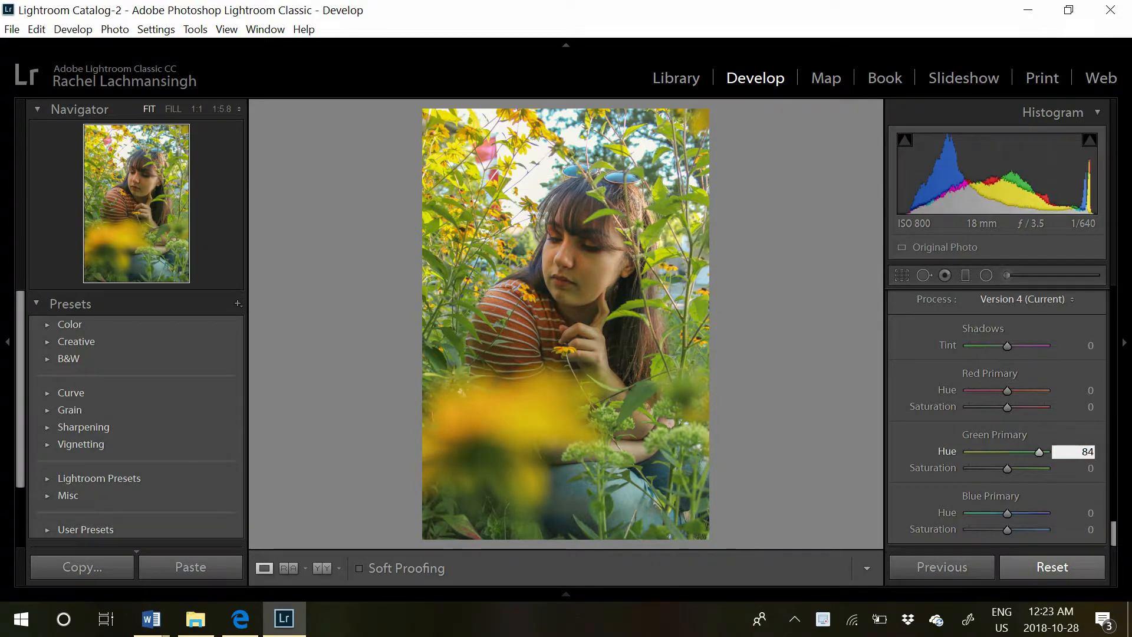
pyautogui.press('Return')
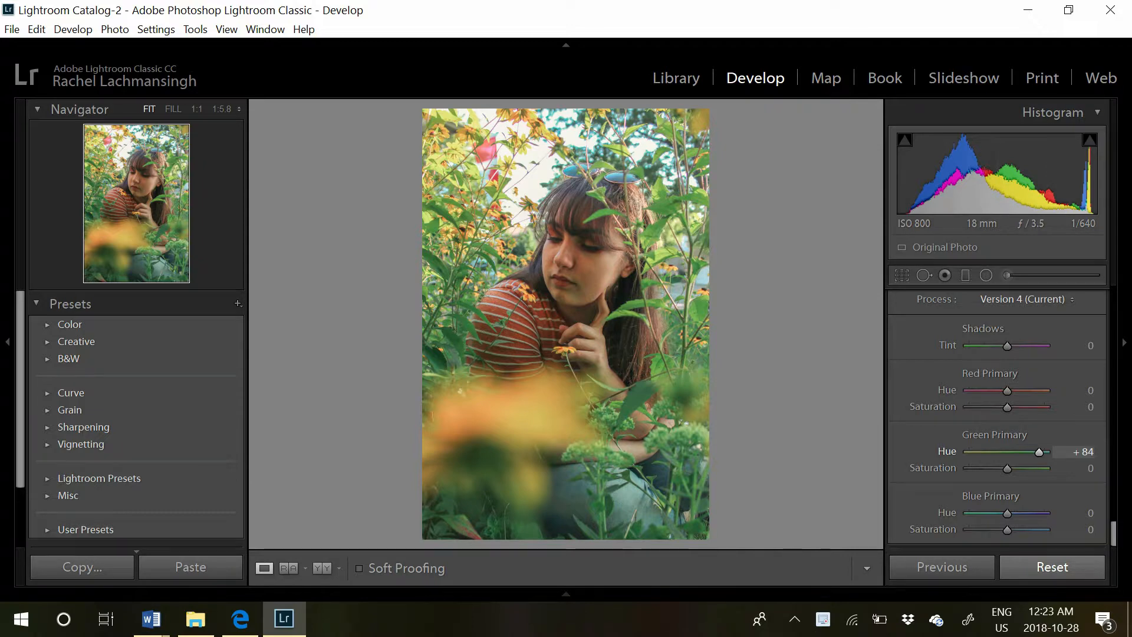
pyautogui.moveTo(1039, 451); pyautogui.dragTo(1034, 452)
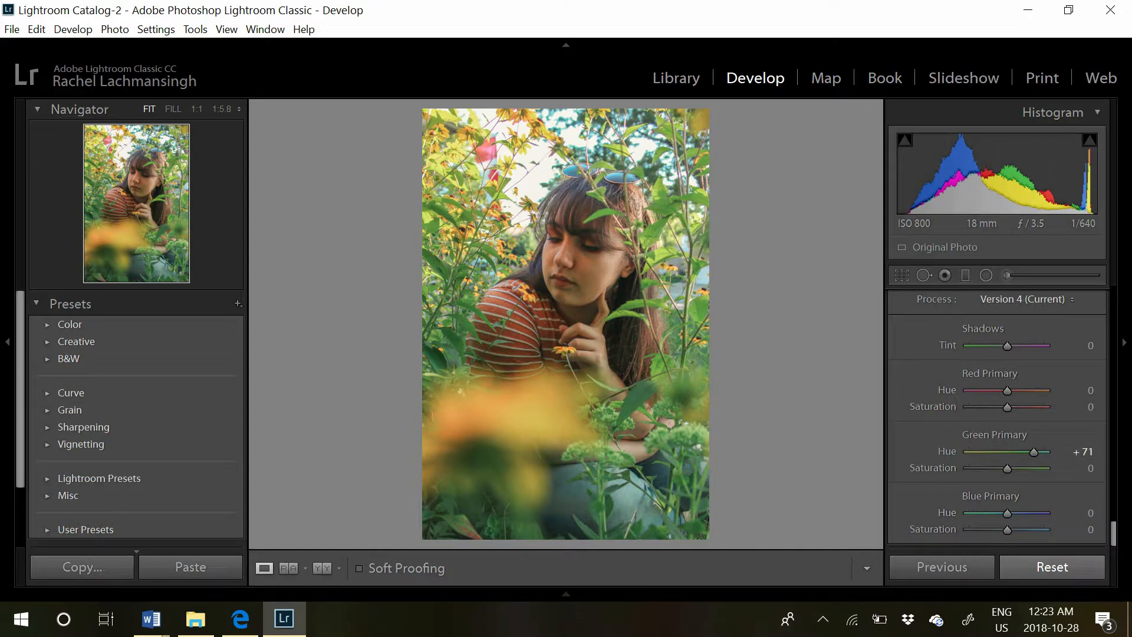
pyautogui.moveTo(1007, 512)
pyautogui.mouseDown()
pyautogui.moveTo(998, 529)
pyautogui.moveTo(1002, 513)
pyautogui.mouseUp()
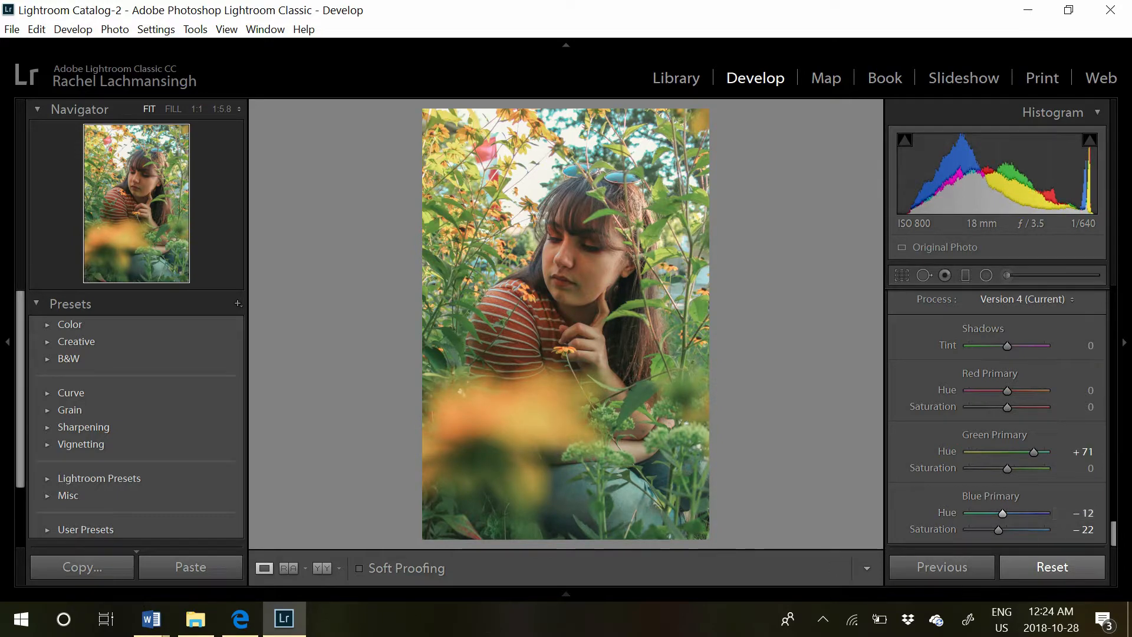